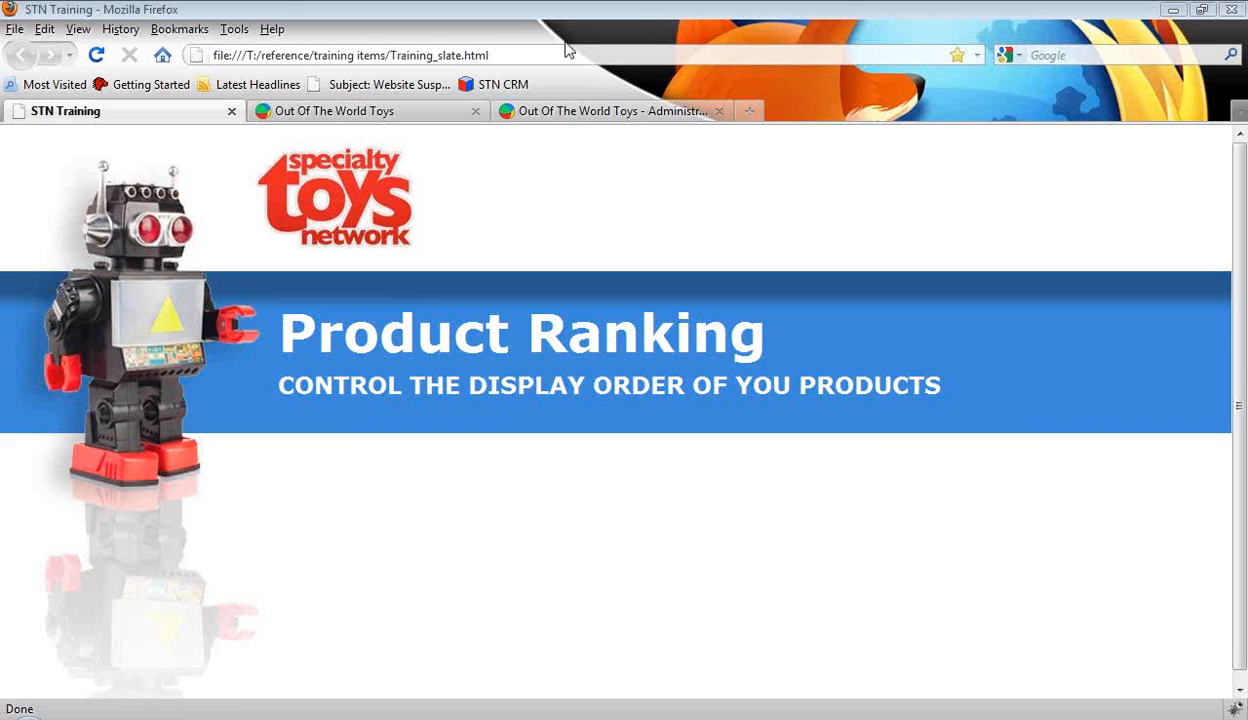
Open the Outdoor Toys category on the Out Of The World Toys storefront and review the order of its products
{"action": "left_click", "coordinate": [385, 112]}
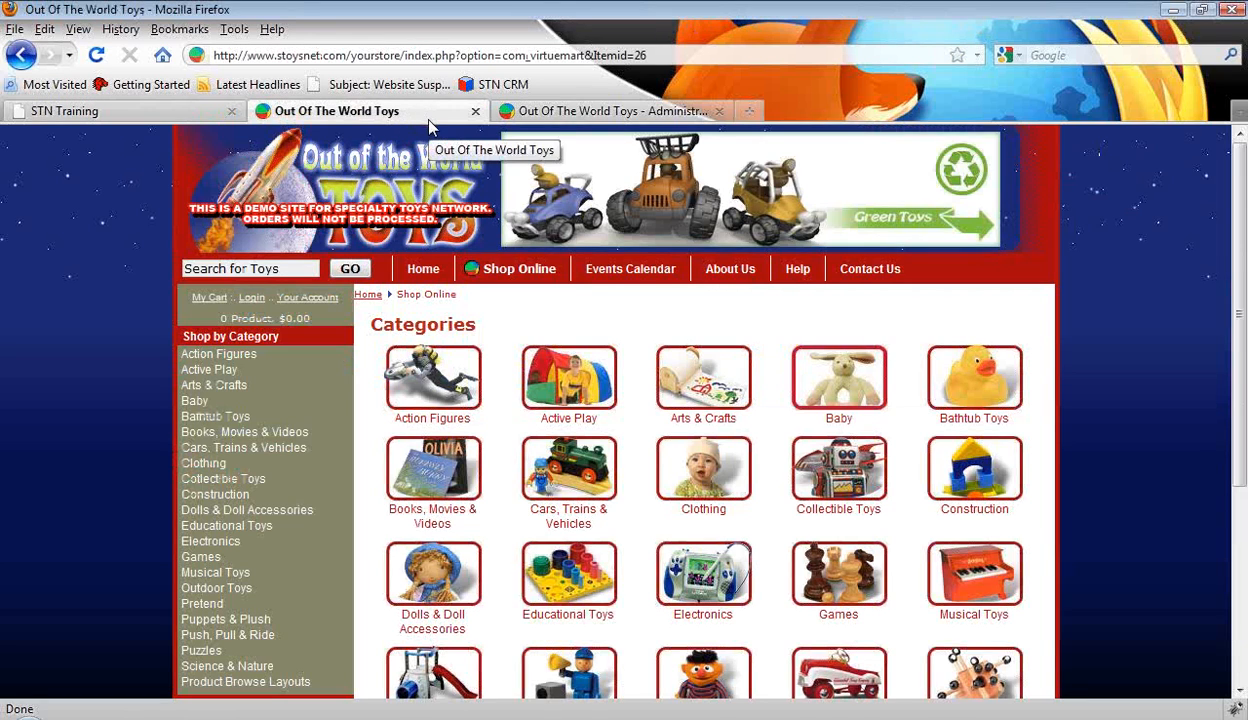
{"action": "left_click", "coordinate": [220, 590]}
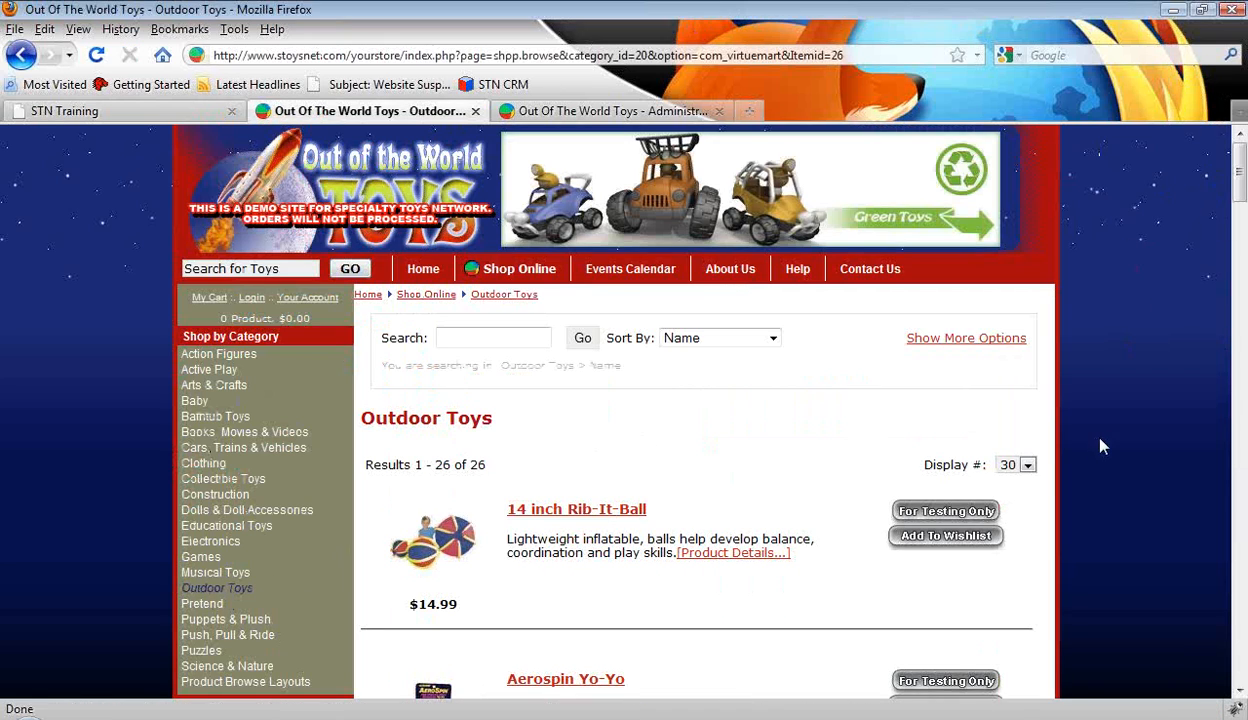
{"action": "scroll", "coordinate": [1104, 415], "scroll_direction": "down", "scroll_amount": 5}
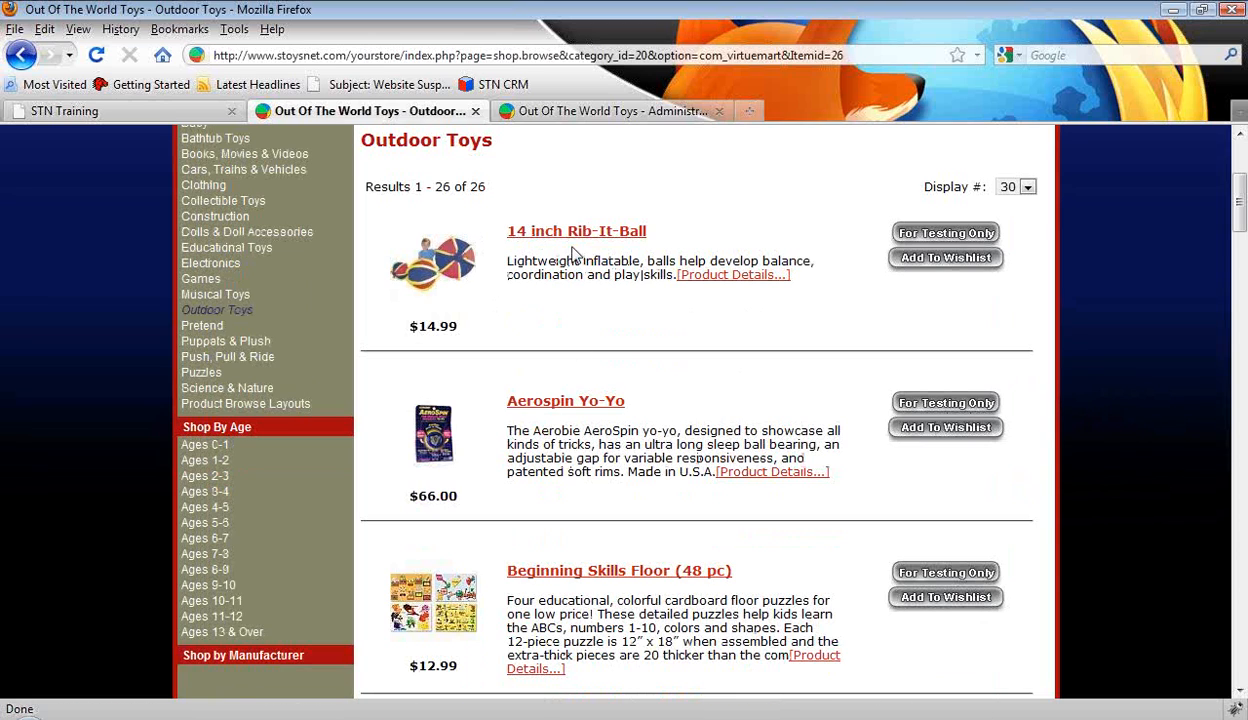
{"action": "scroll", "coordinate": [575, 425], "scroll_direction": "down", "scroll_amount": 3}
{"action": "scroll", "coordinate": [557, 446], "scroll_direction": "down", "scroll_amount": 3}
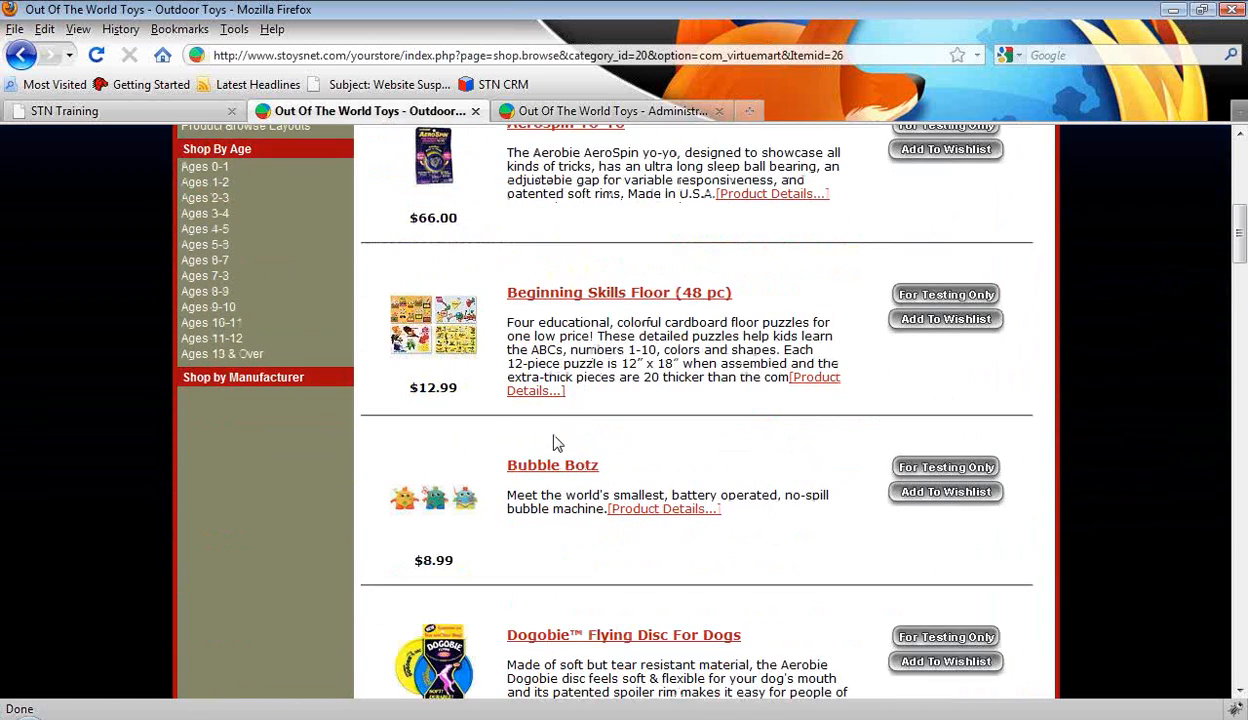
{"action": "scroll", "coordinate": [583, 484], "scroll_direction": "down", "scroll_amount": 15}
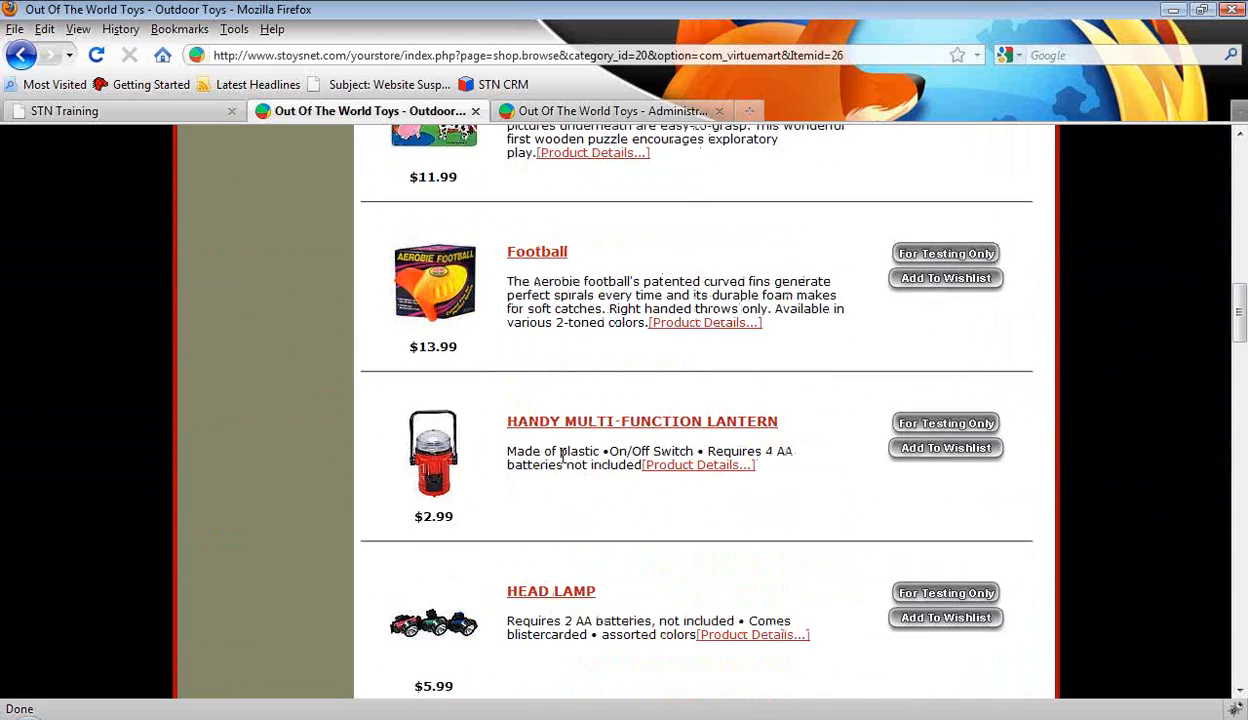
{"action": "scroll", "coordinate": [563, 458], "scroll_direction": "up", "scroll_amount": 18}
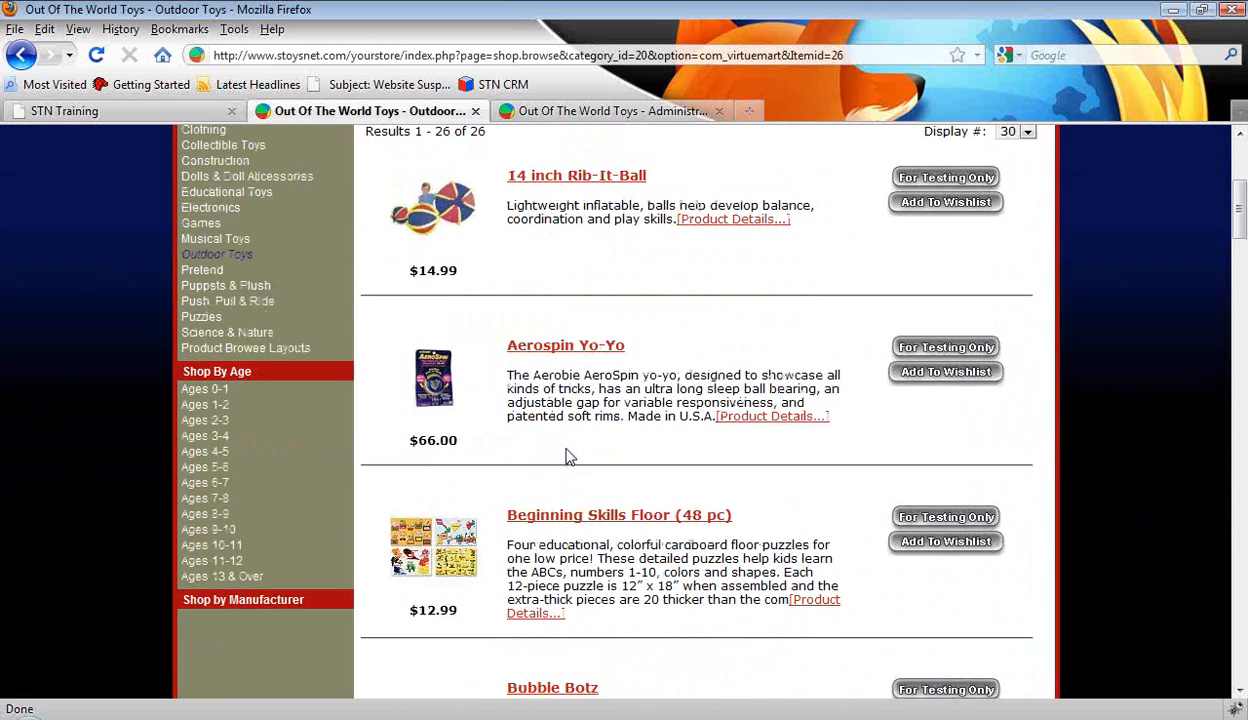
{"action": "scroll", "coordinate": [563, 449], "scroll_direction": "up", "scroll_amount": 5}
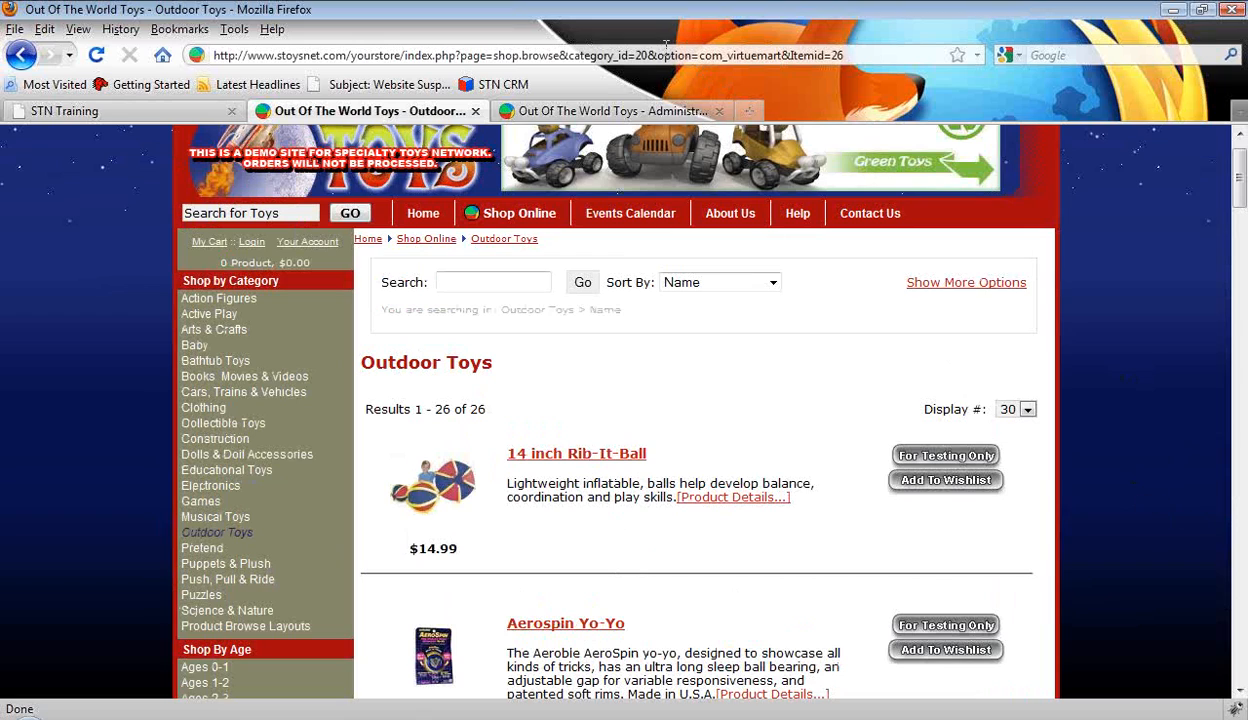
Open the shopping cart configuration in the store administration and display the site's Browsing settings
{"action": "left_click", "coordinate": [628, 112]}
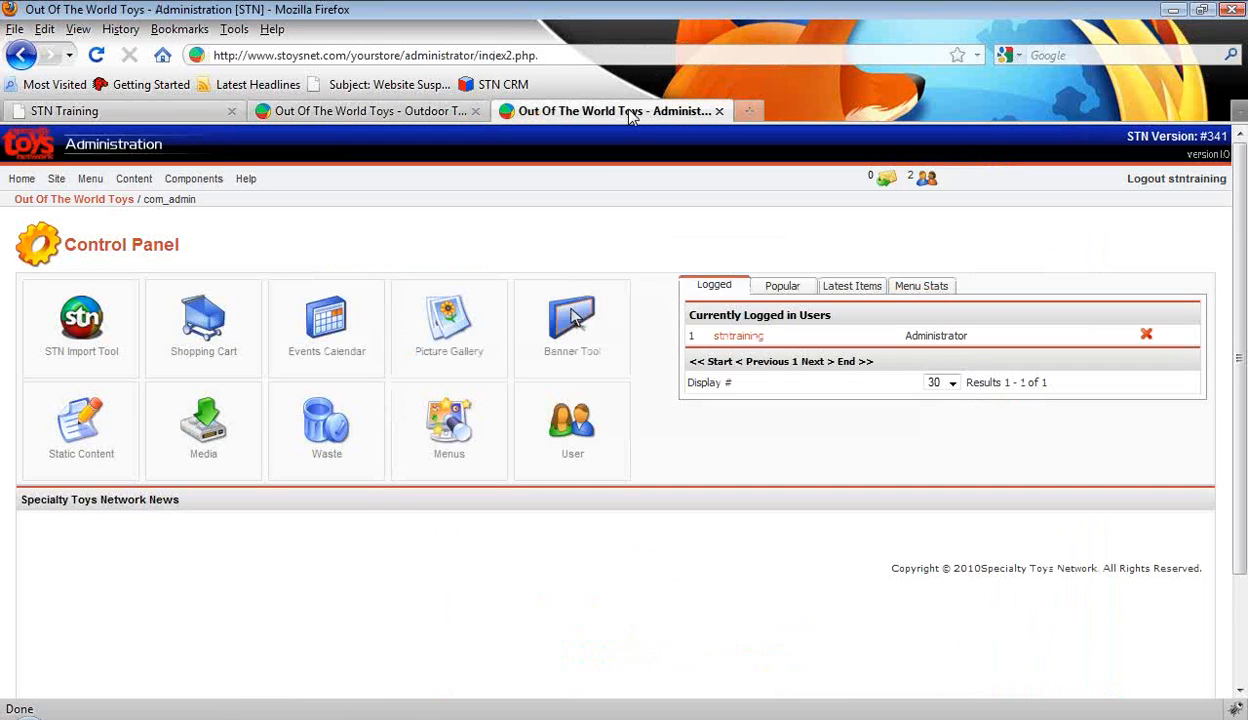
{"action": "left_click", "coordinate": [200, 318]}
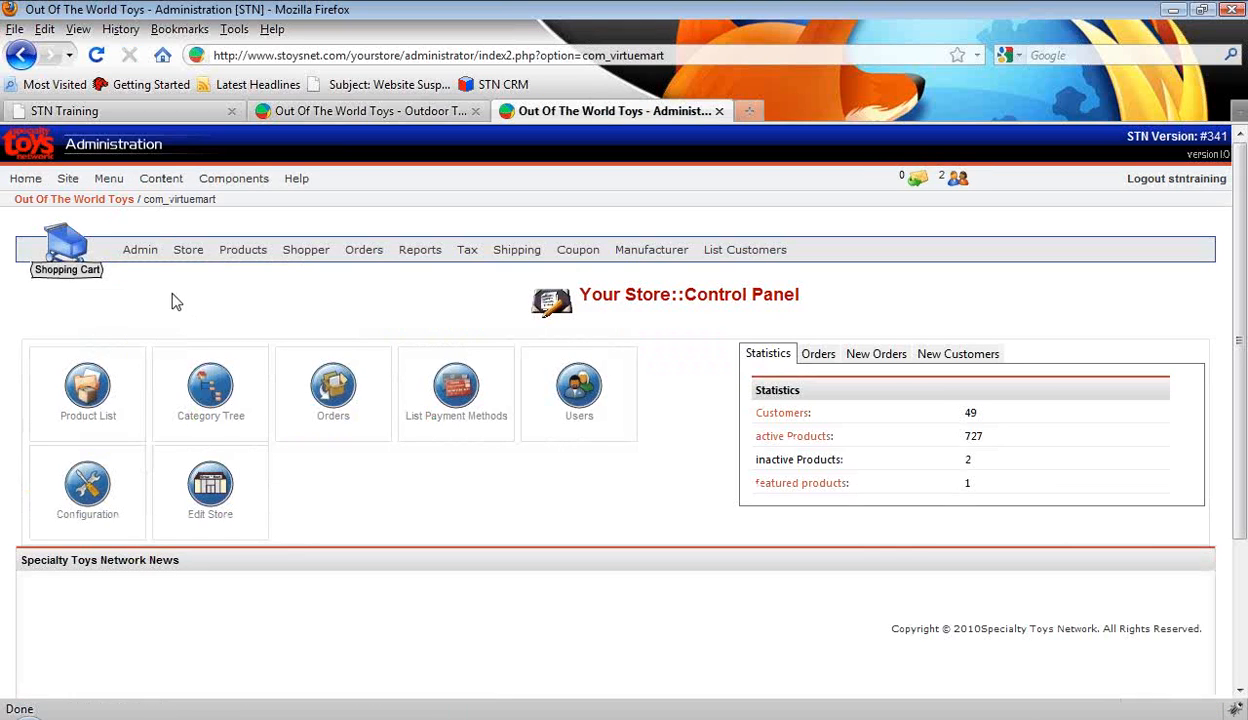
{"action": "mouse_move", "coordinate": [147, 257]}
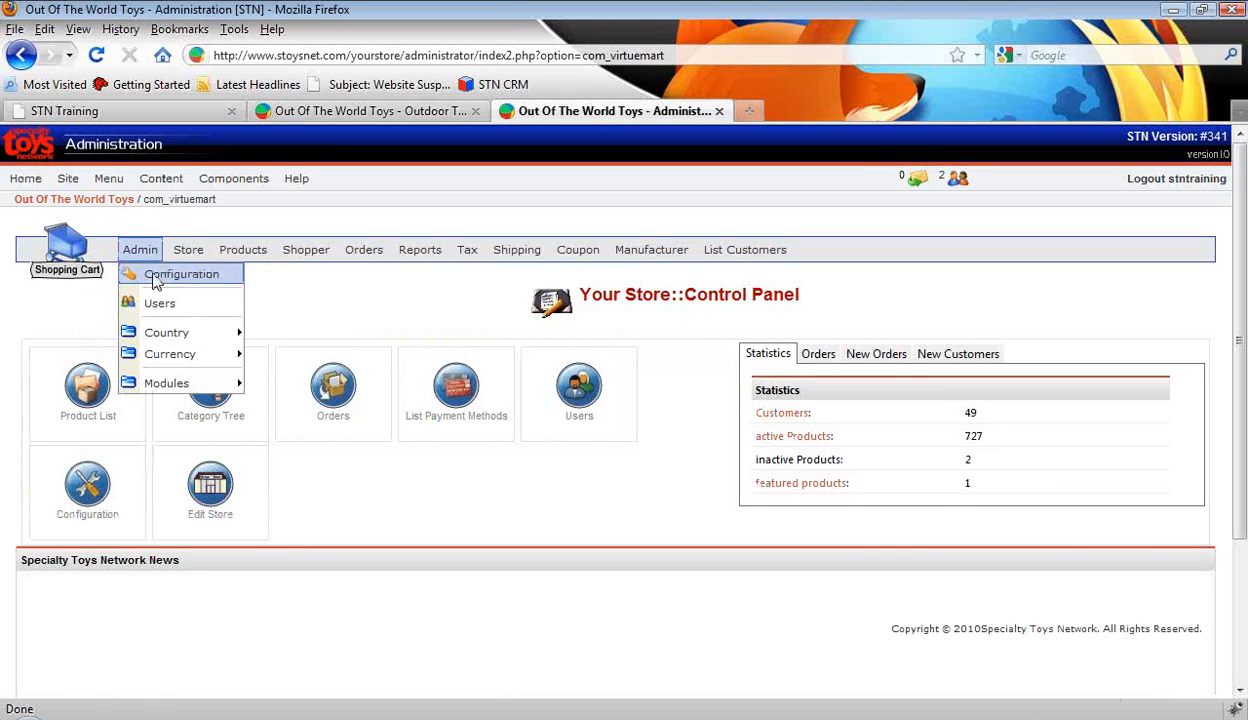
{"action": "left_click", "coordinate": [155, 278]}
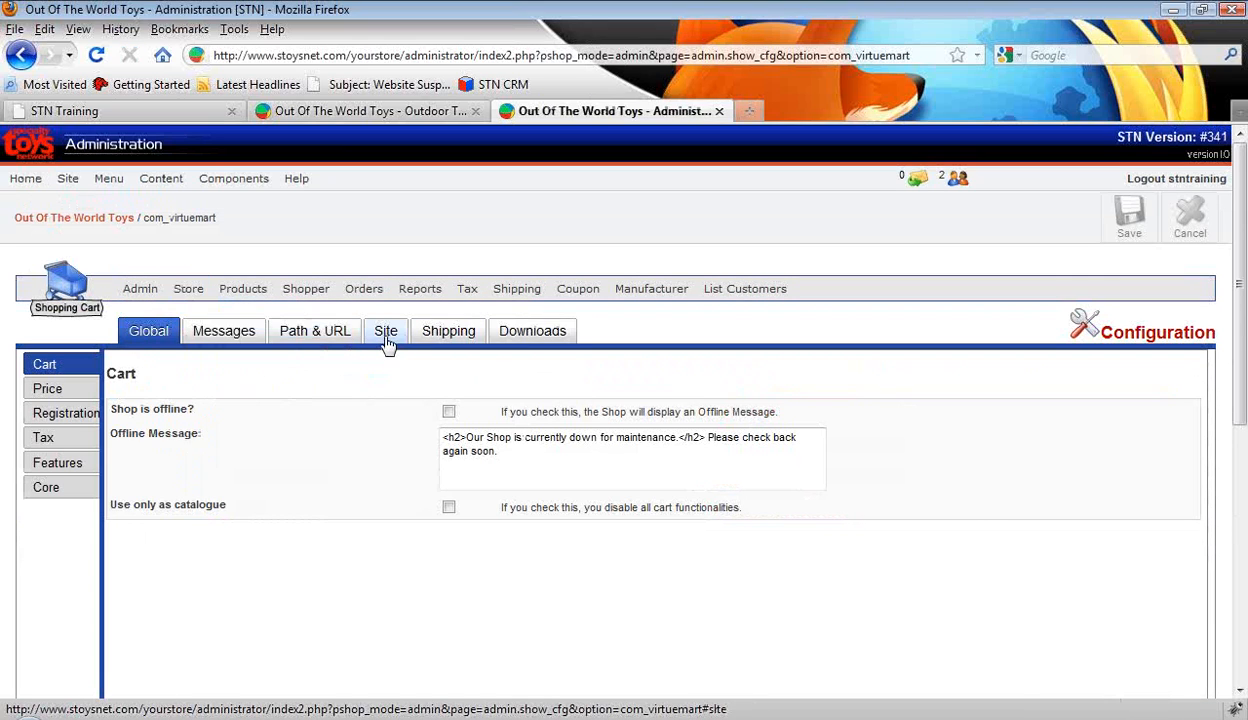
{"action": "left_click", "coordinate": [386, 333]}
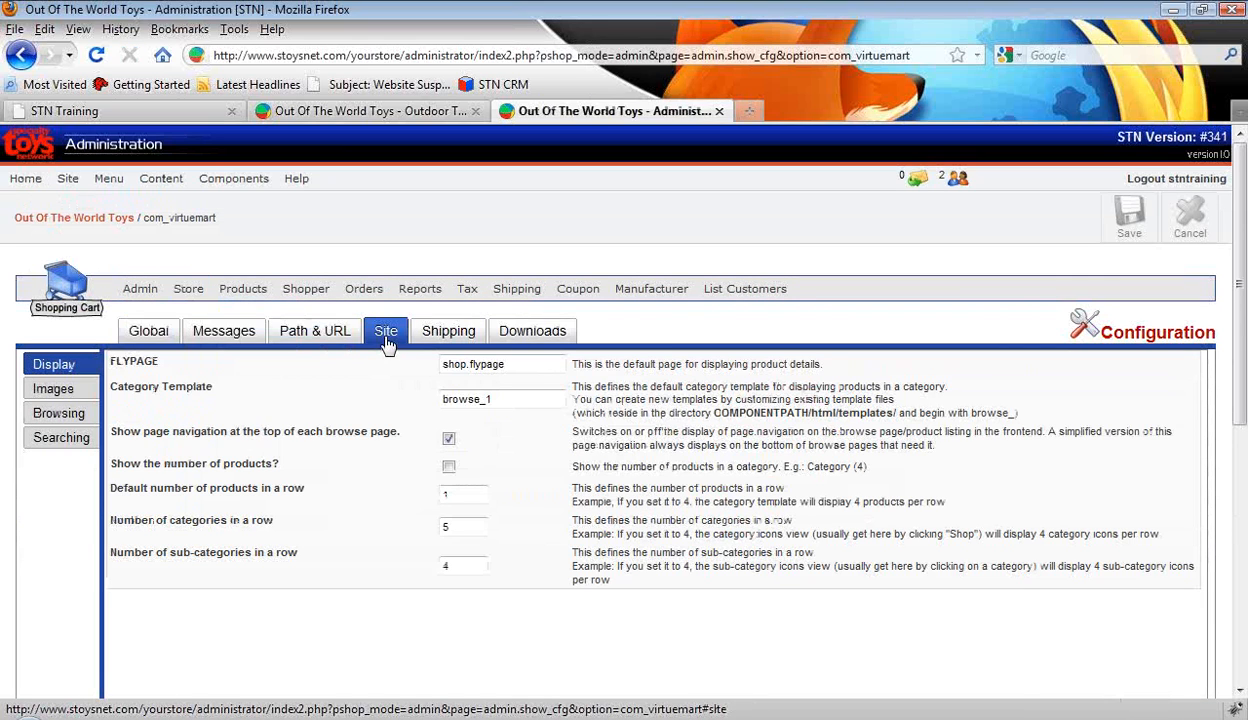
{"action": "left_click", "coordinate": [75, 419]}
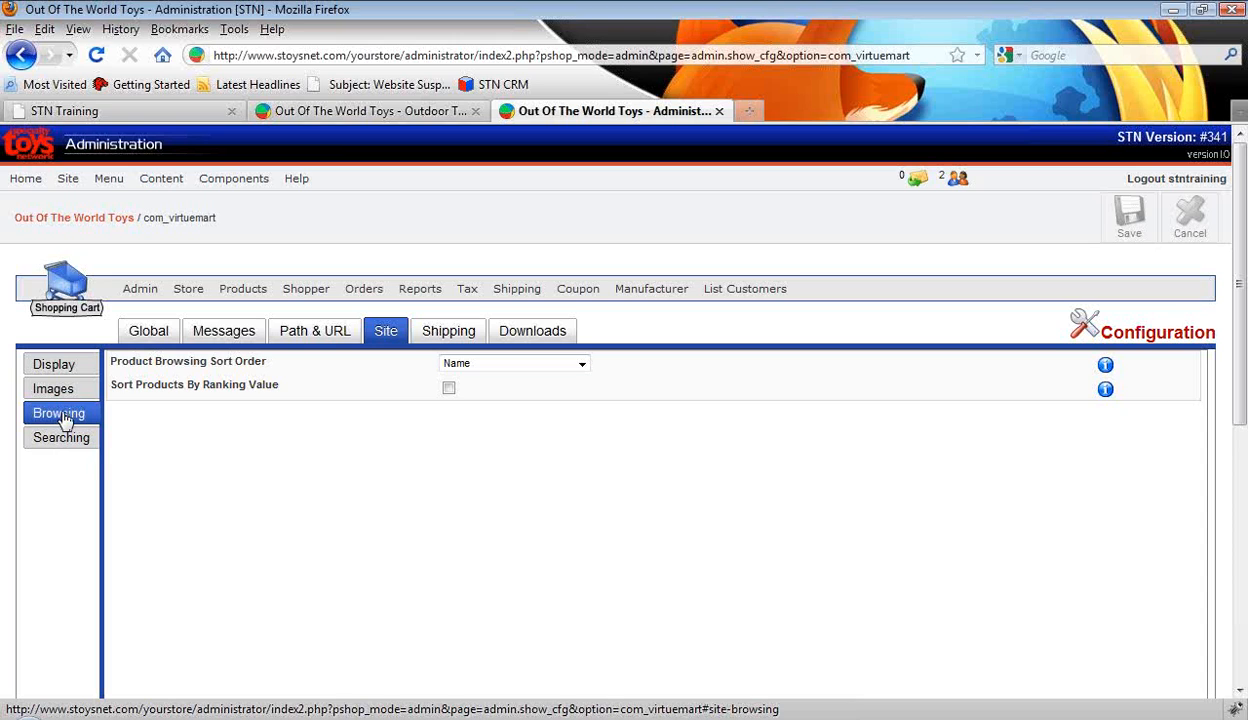
Compare the storefront's Outdoor Toys page with the Searching settings in the site configuration
{"action": "left_click", "coordinate": [415, 111]}
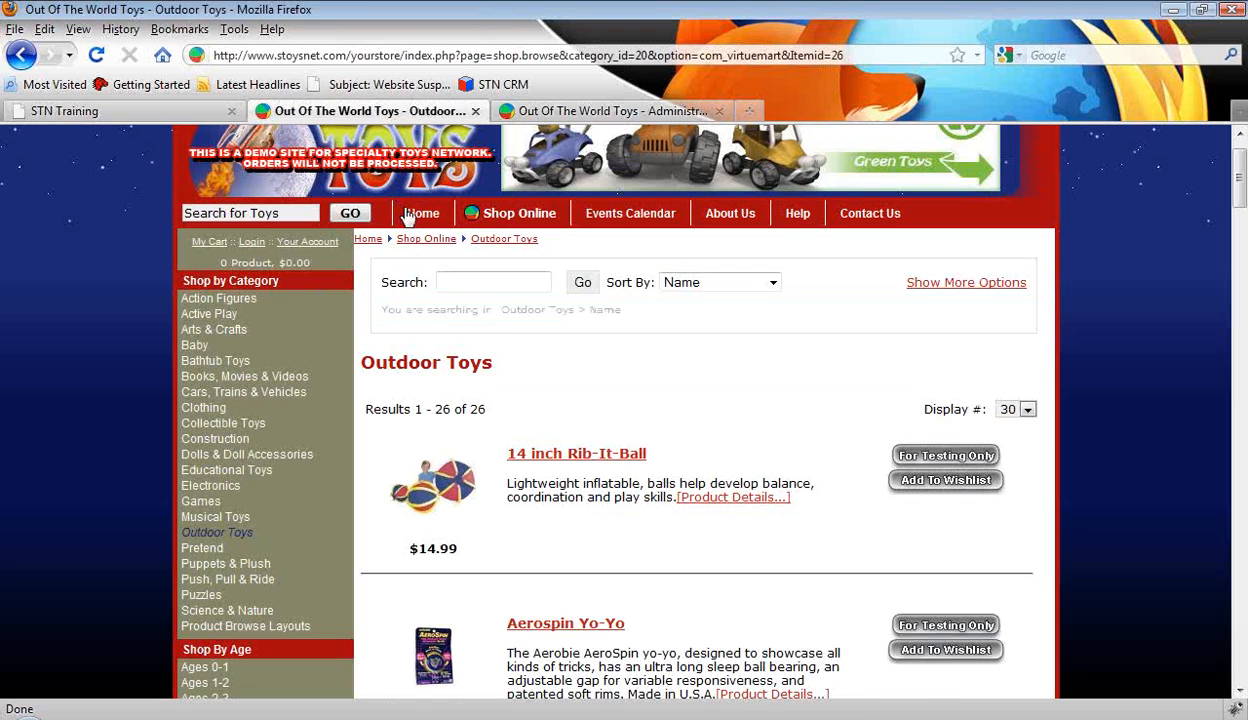
{"action": "mouse_move", "coordinate": [512, 215]}
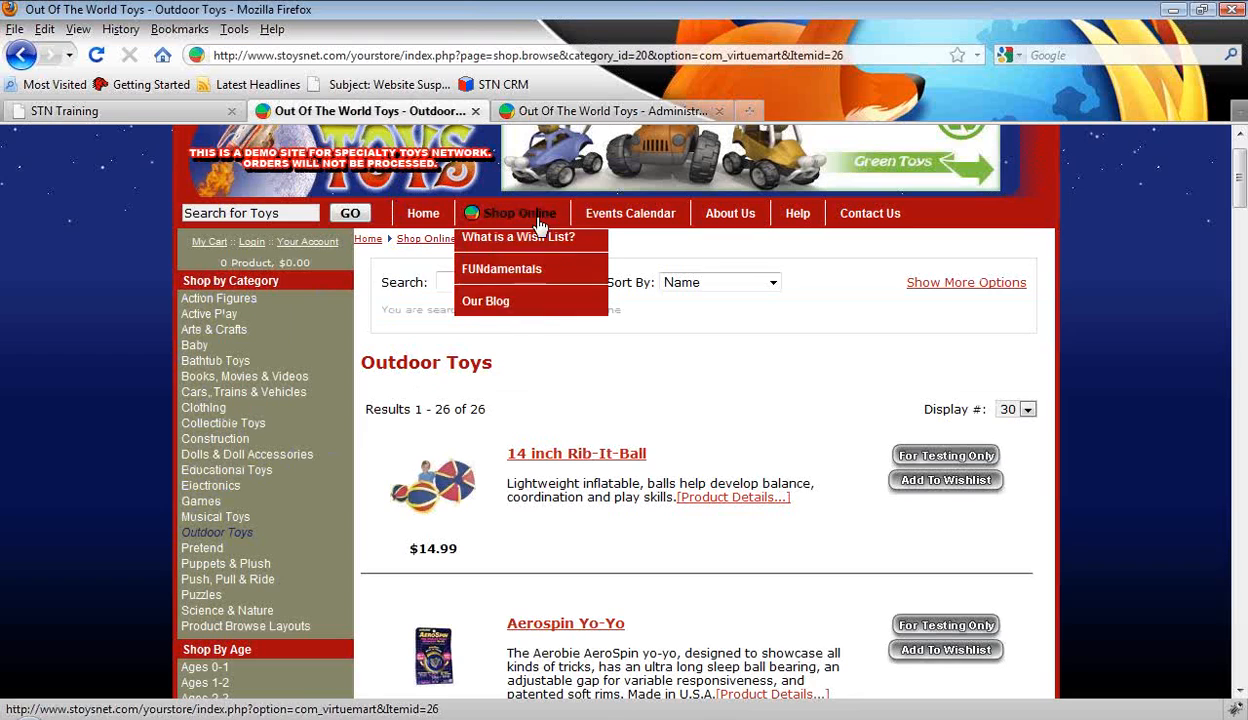
{"action": "left_click", "coordinate": [595, 111]}
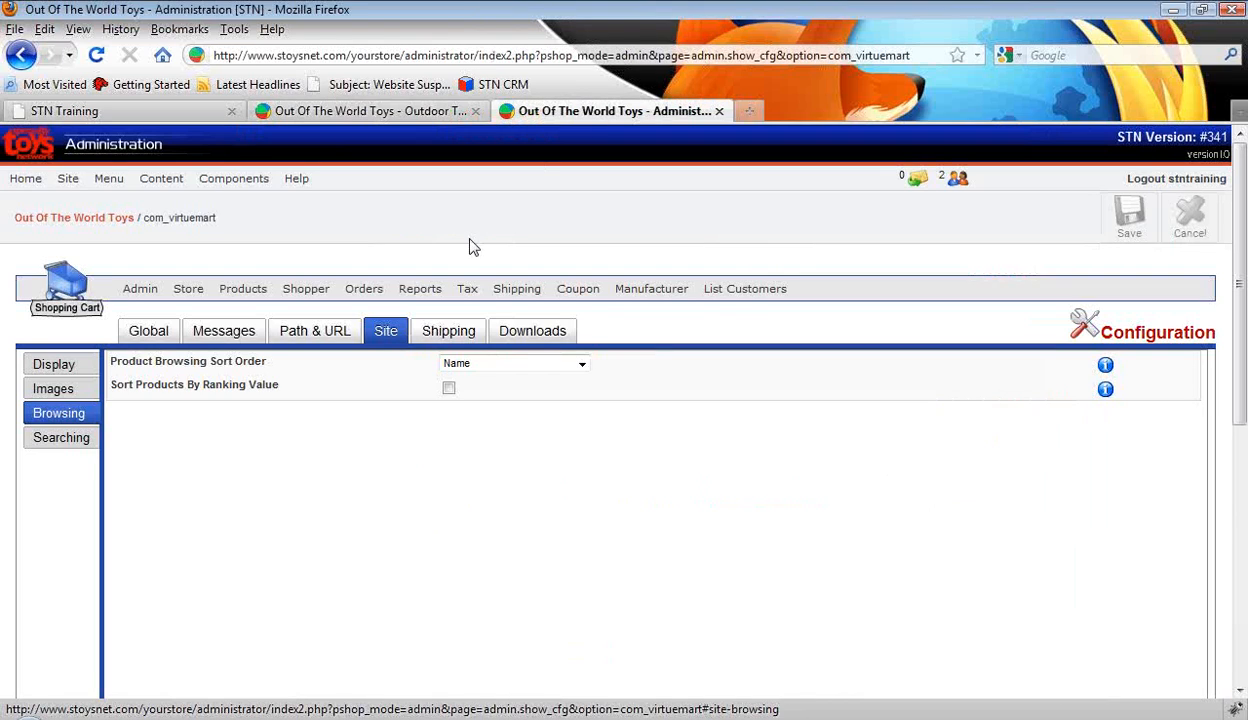
{"action": "left_click", "coordinate": [55, 448]}
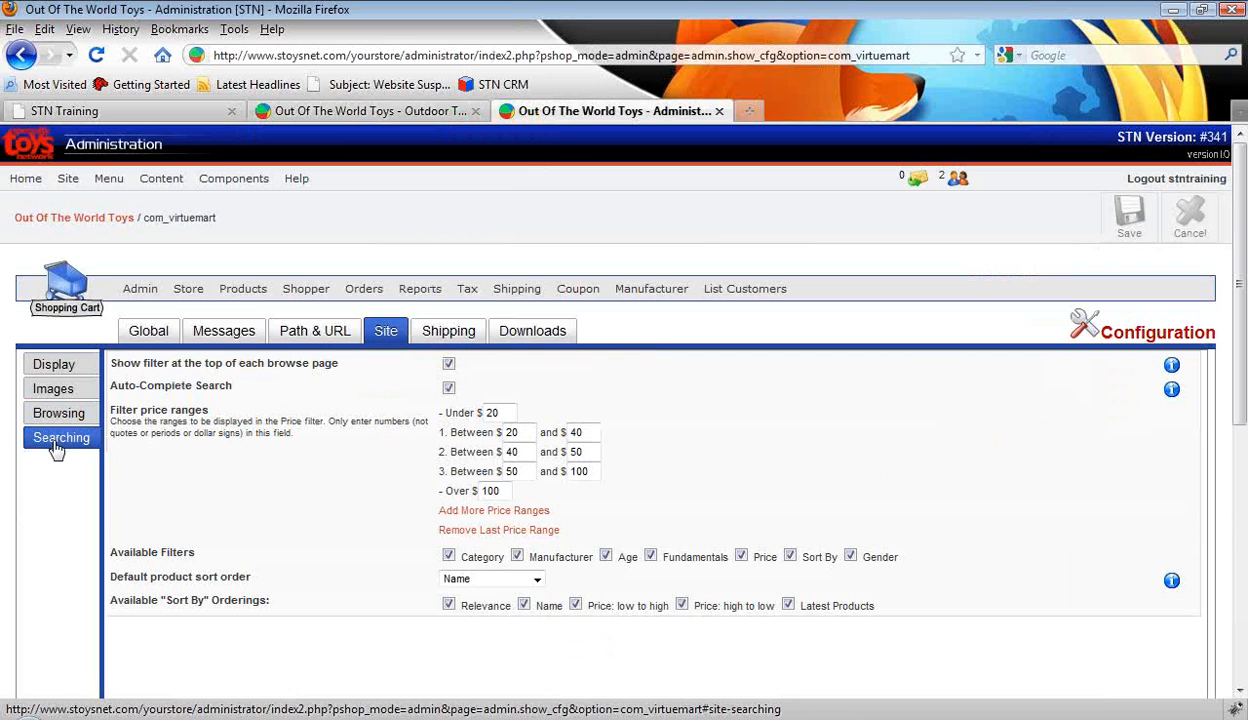
{"action": "left_click", "coordinate": [418, 114]}
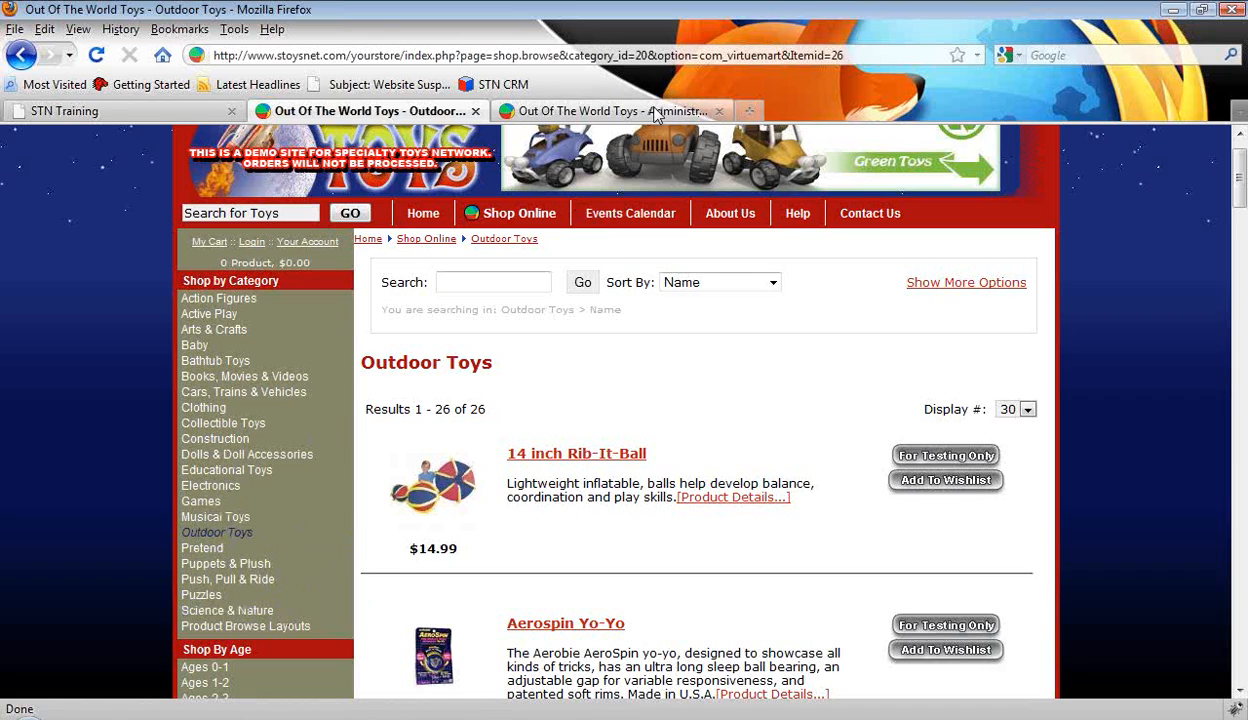
Set the Product Browsing Sort Order to SKU in the site's Browsing settings and save the configuration
{"action": "left_click", "coordinate": [610, 111]}
{"action": "left_click", "coordinate": [40, 414]}
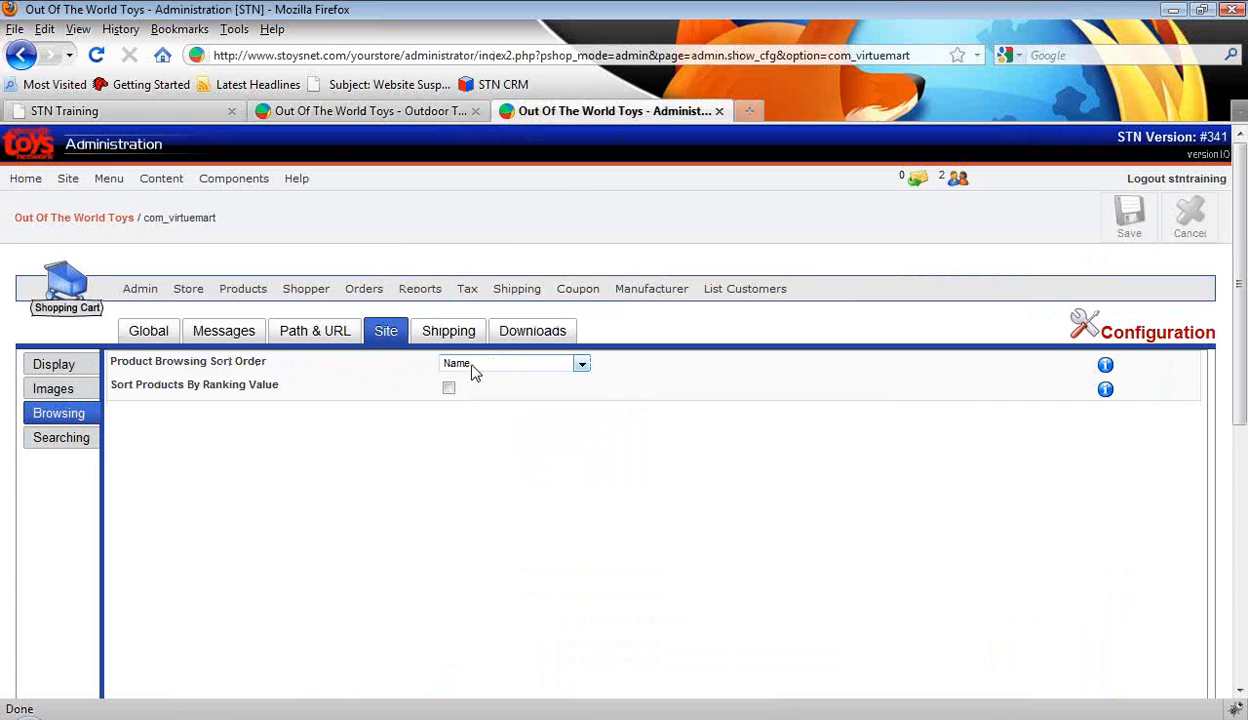
{"action": "left_click", "coordinate": [582, 367]}
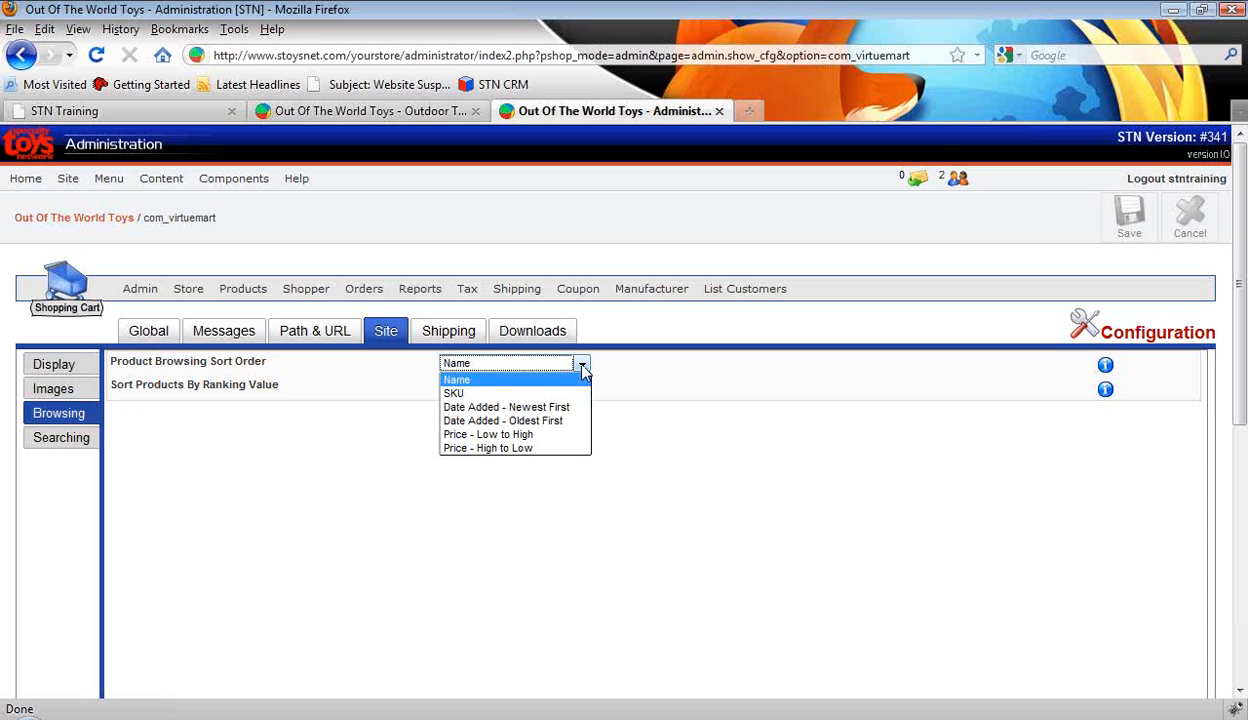
{"action": "left_click", "coordinate": [457, 395]}
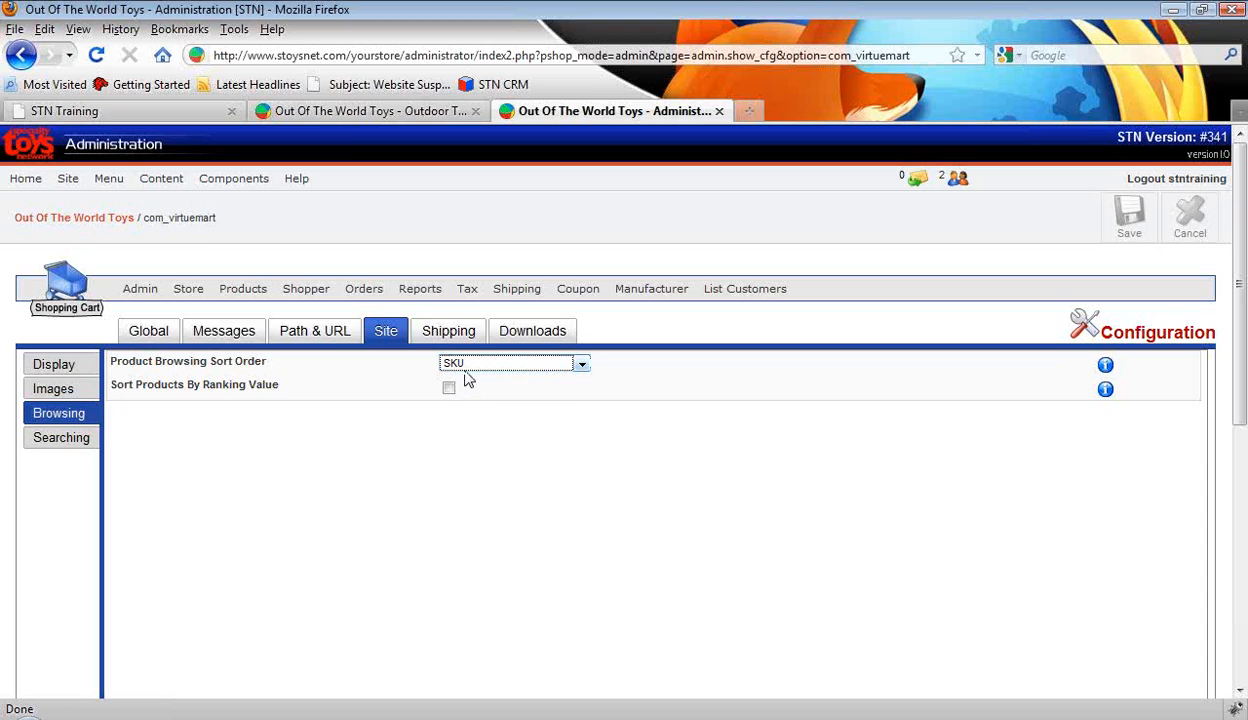
{"action": "left_click", "coordinate": [1112, 230]}
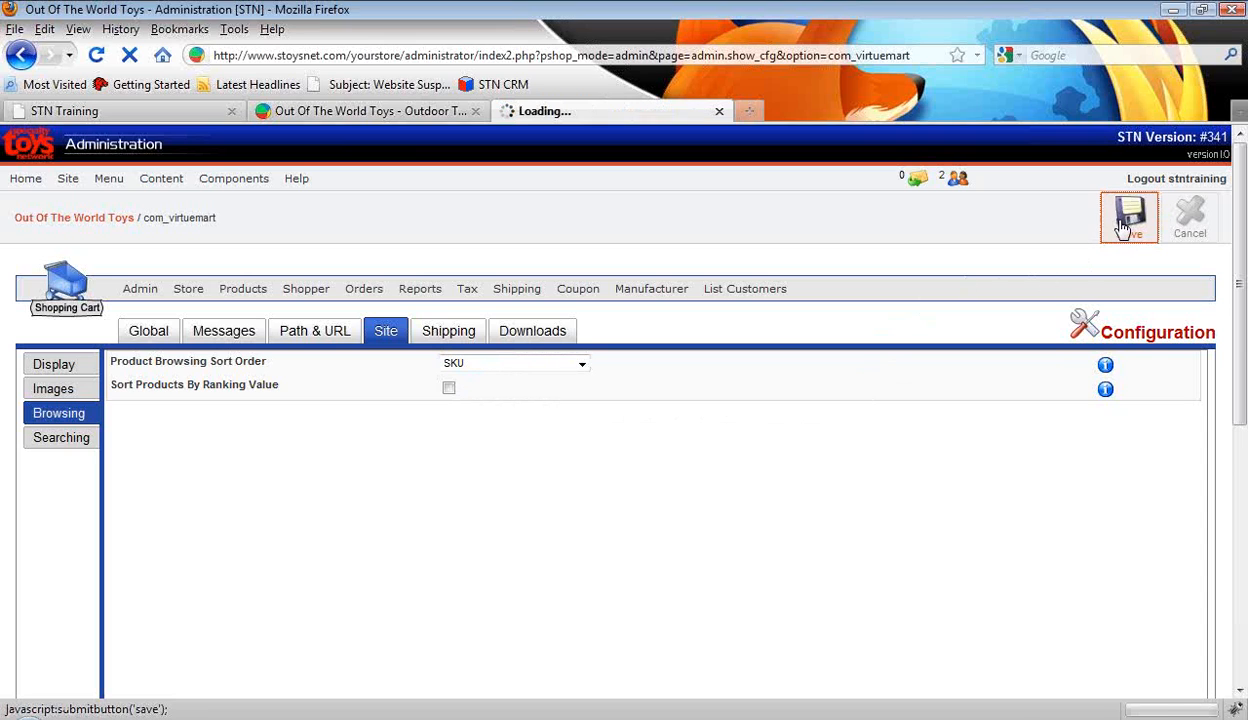
Reload the storefront's Outdoor Toys page and examine the order in which the products are listed
{"action": "left_click", "coordinate": [404, 114]}
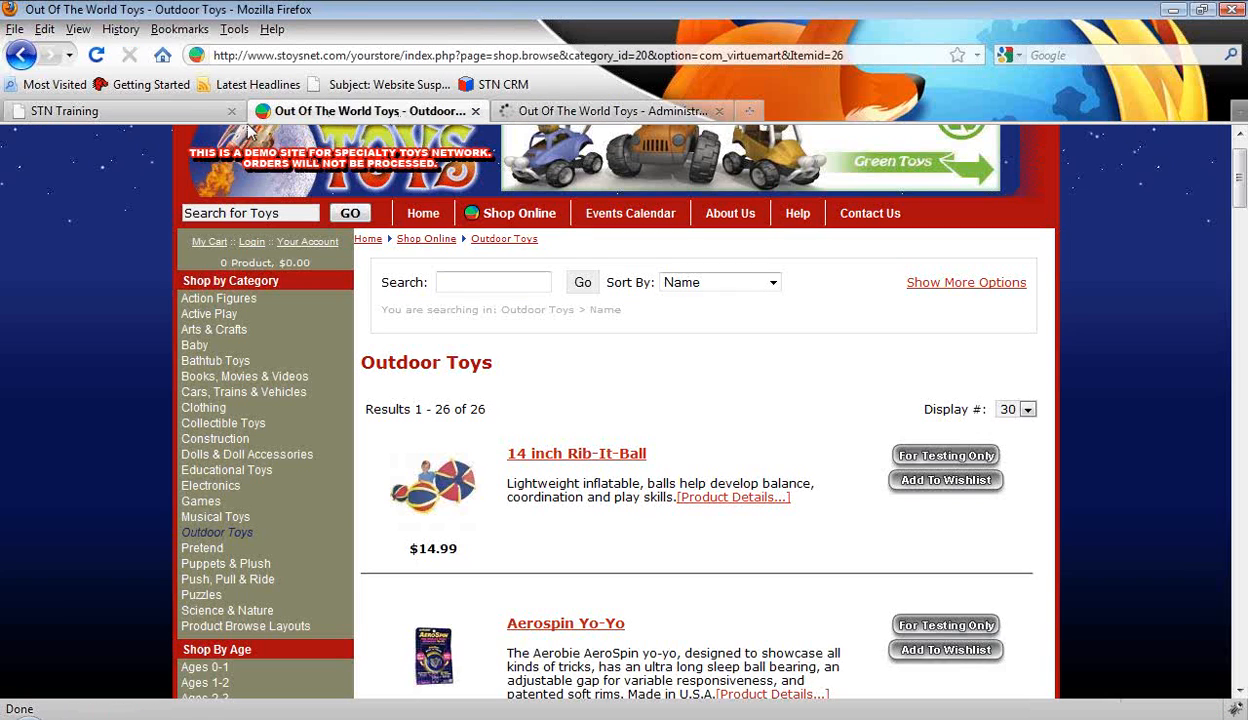
{"action": "left_click", "coordinate": [97, 56]}
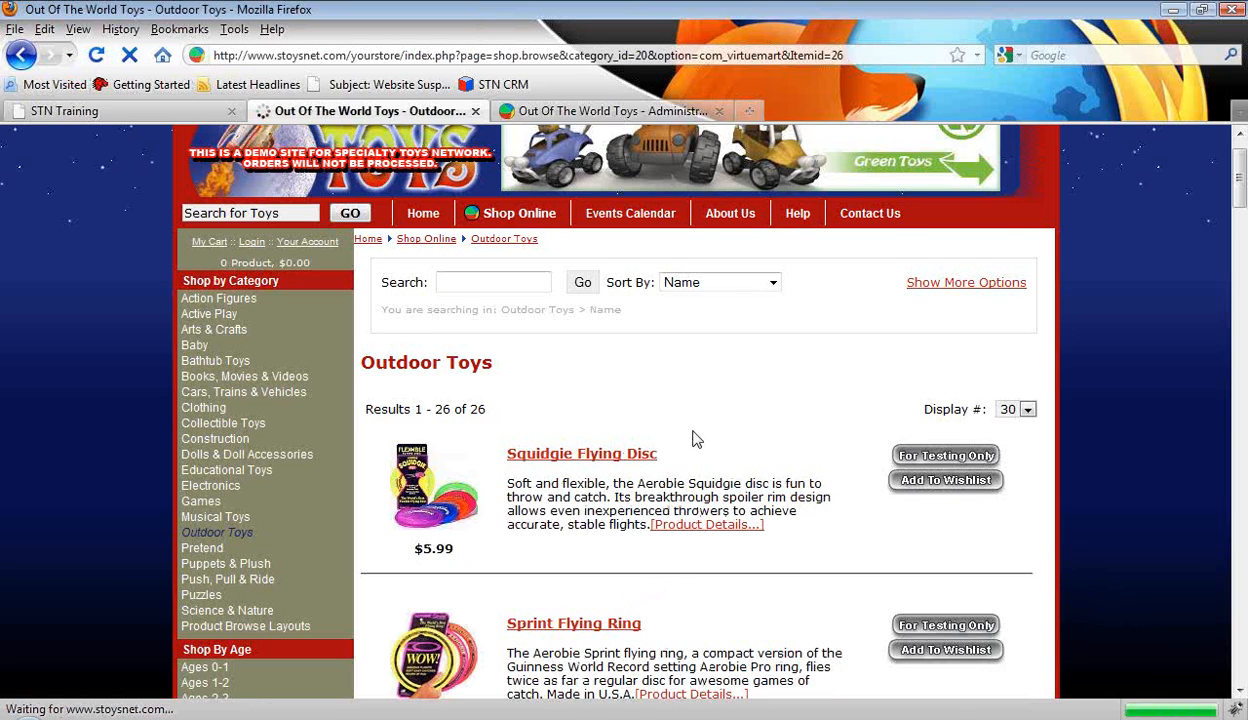
{"action": "scroll", "coordinate": [697, 440], "scroll_direction": "down", "scroll_amount": 1}
{"action": "scroll", "coordinate": [618, 377], "scroll_direction": "down", "scroll_amount": 9}
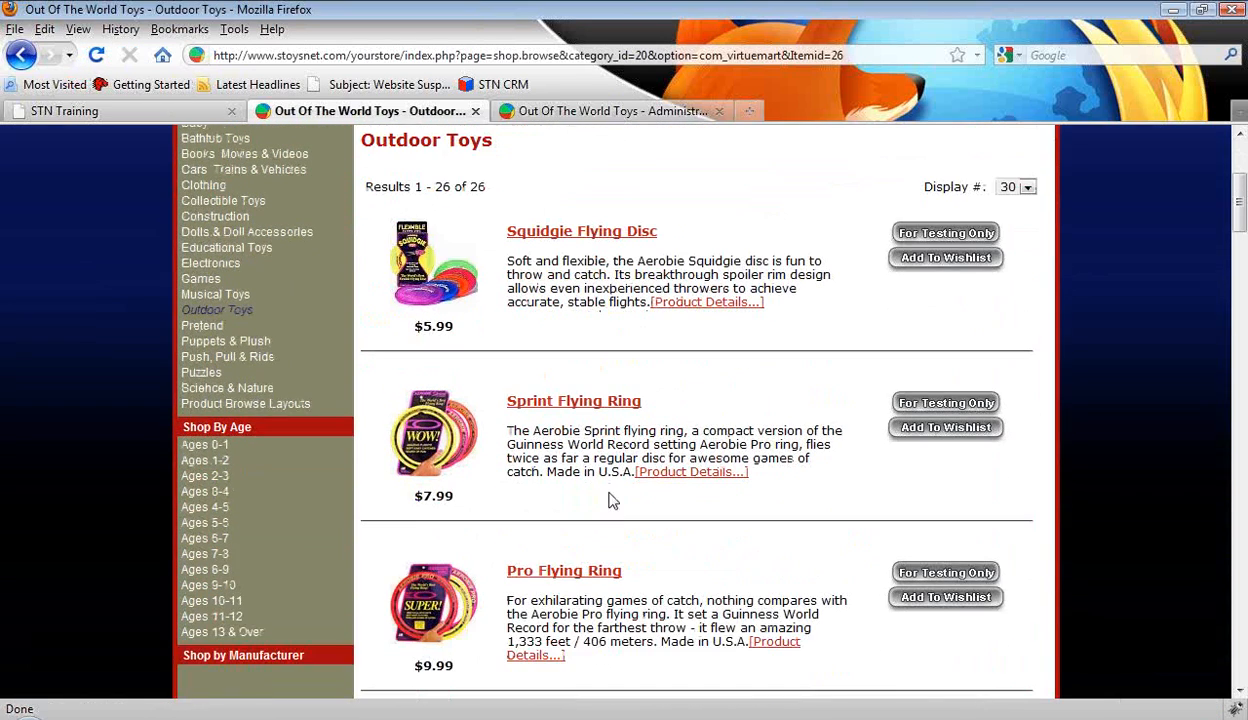
{"action": "scroll", "coordinate": [616, 488], "scroll_direction": "down", "scroll_amount": 20}
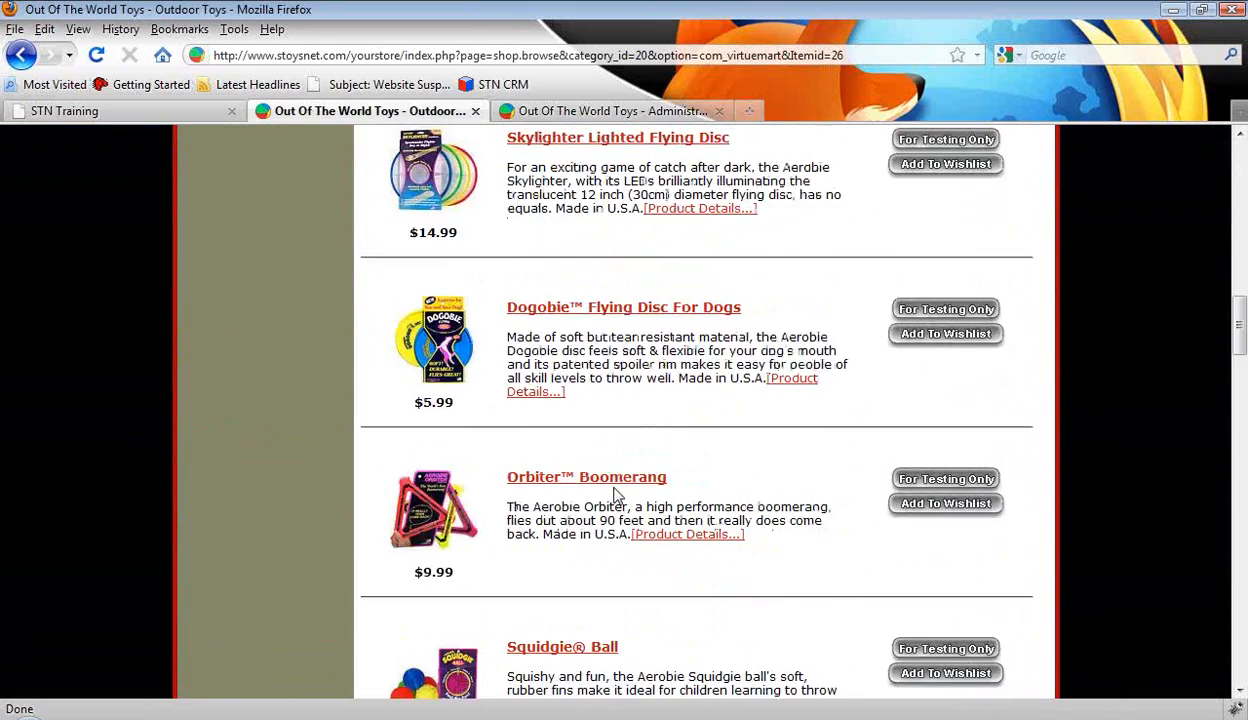
{"action": "scroll", "coordinate": [618, 495], "scroll_direction": "up", "scroll_amount": 11}
{"action": "scroll", "coordinate": [616, 493], "scroll_direction": "up", "scroll_amount": 15}
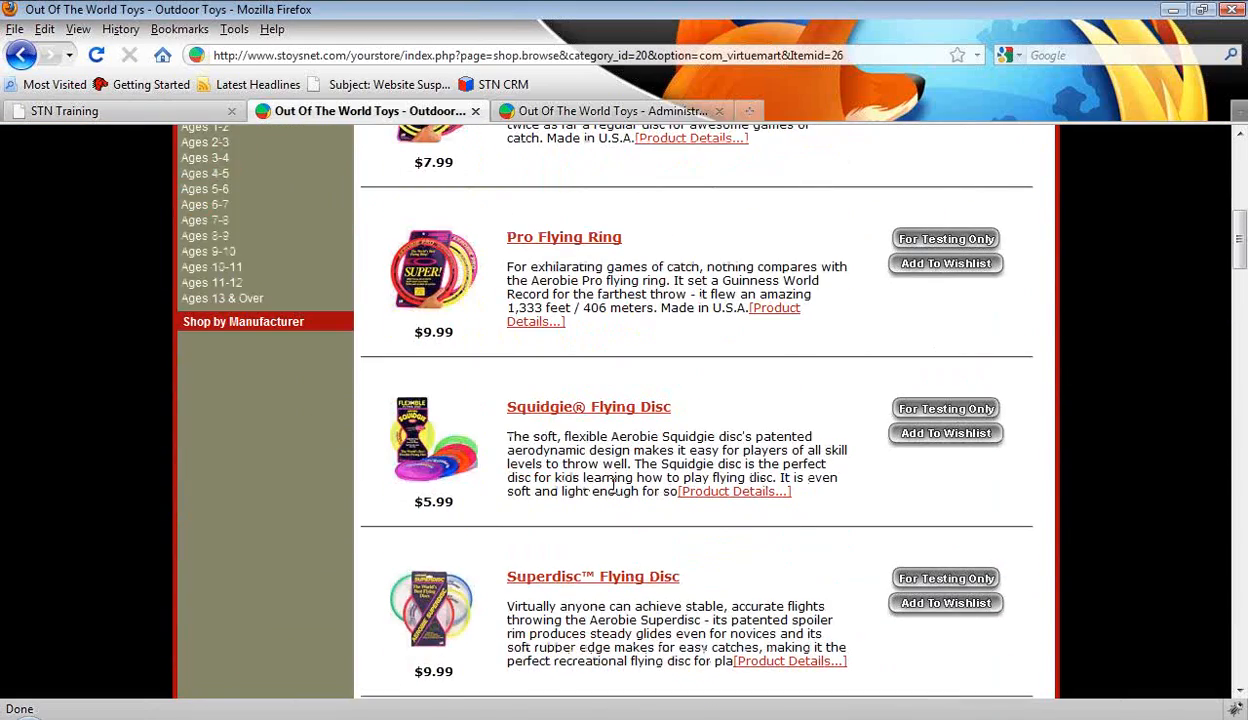
{"action": "scroll", "coordinate": [690, 460], "scroll_direction": "up", "scroll_amount": 3}
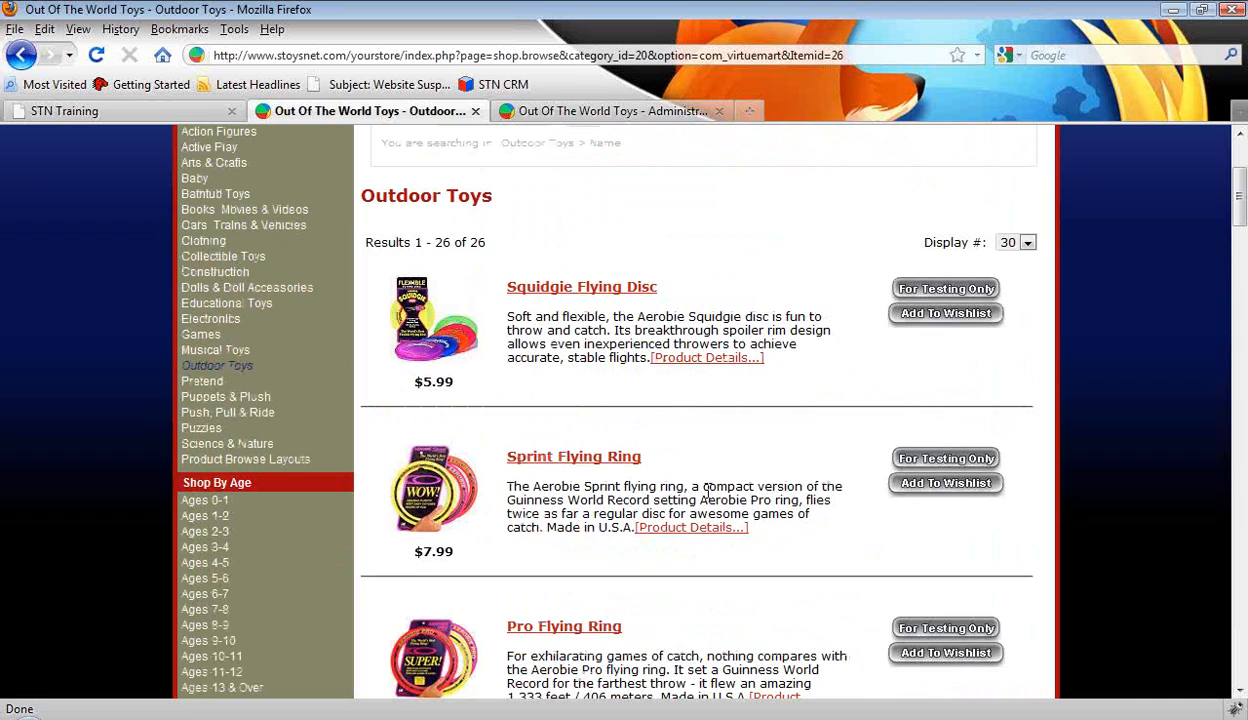
{"action": "scroll", "coordinate": [707, 495], "scroll_direction": "down", "scroll_amount": 18}
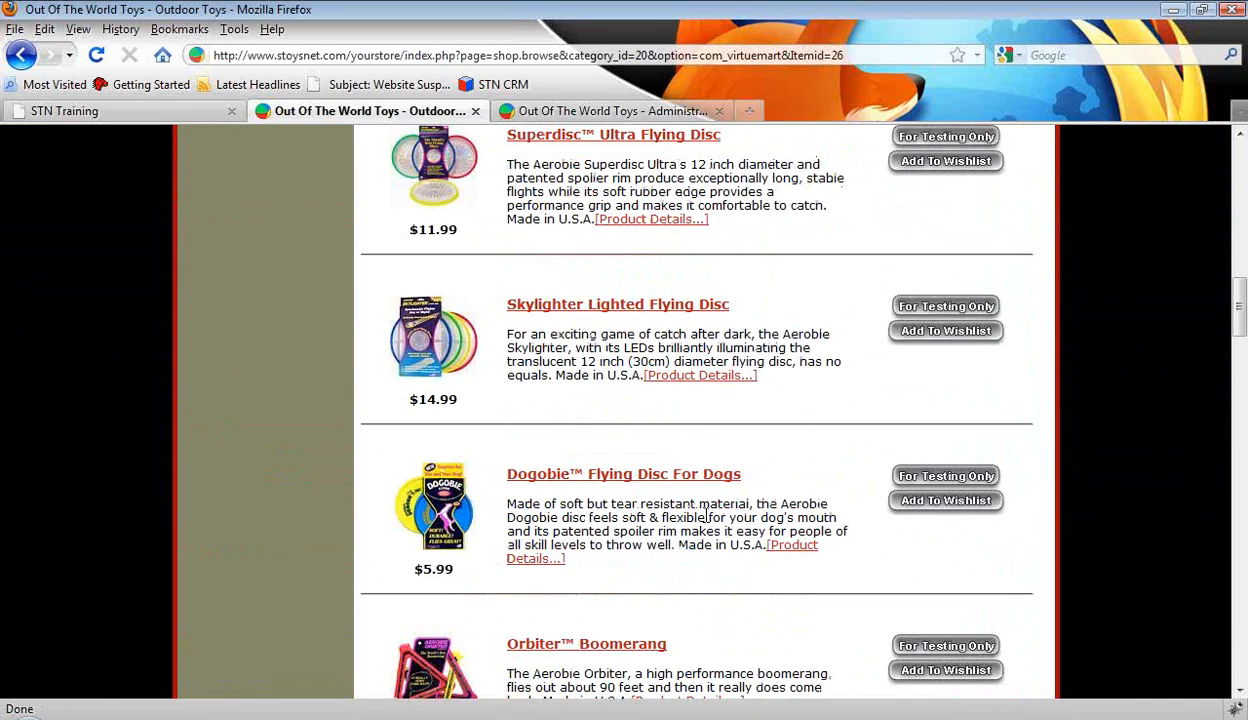
{"action": "scroll", "coordinate": [700, 535], "scroll_direction": "up", "scroll_amount": 15}
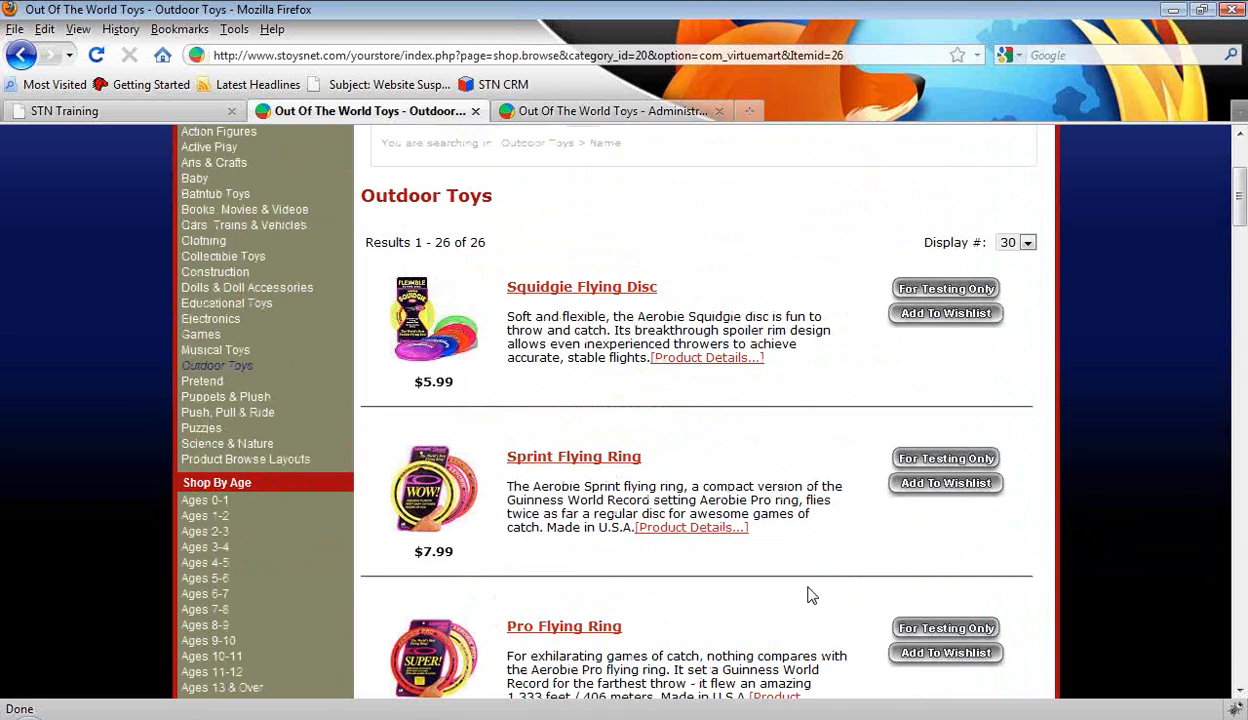
Return to the site's Browsing configuration and review the sort order choices and the Sort Products By Ranking Value setting
{"action": "left_click", "coordinate": [588, 111]}
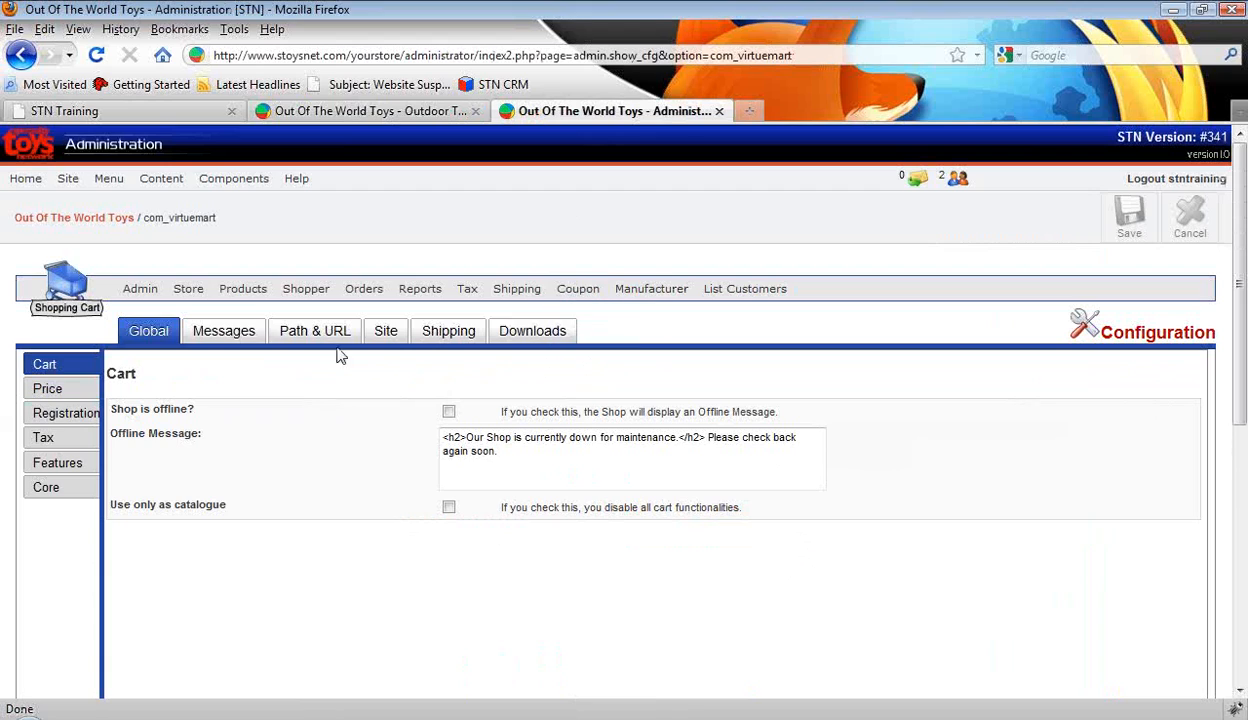
{"action": "left_click", "coordinate": [386, 331]}
{"action": "left_click", "coordinate": [58, 420]}
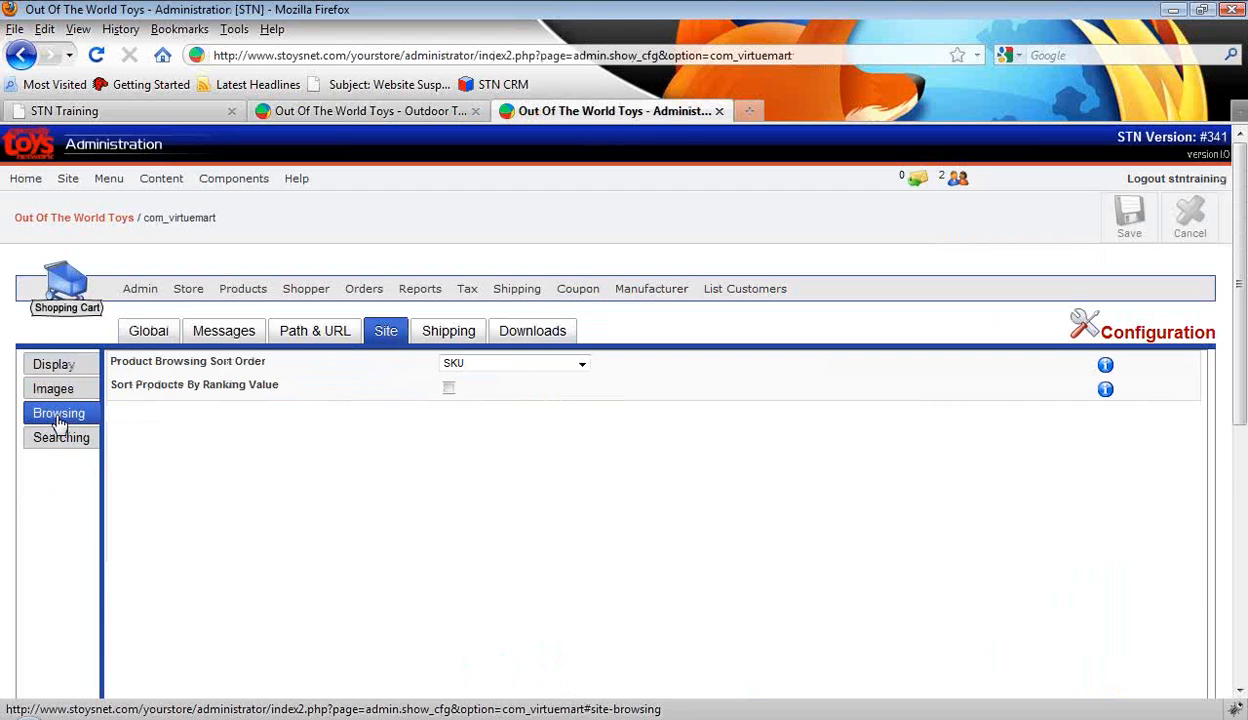
{"action": "left_click", "coordinate": [582, 364]}
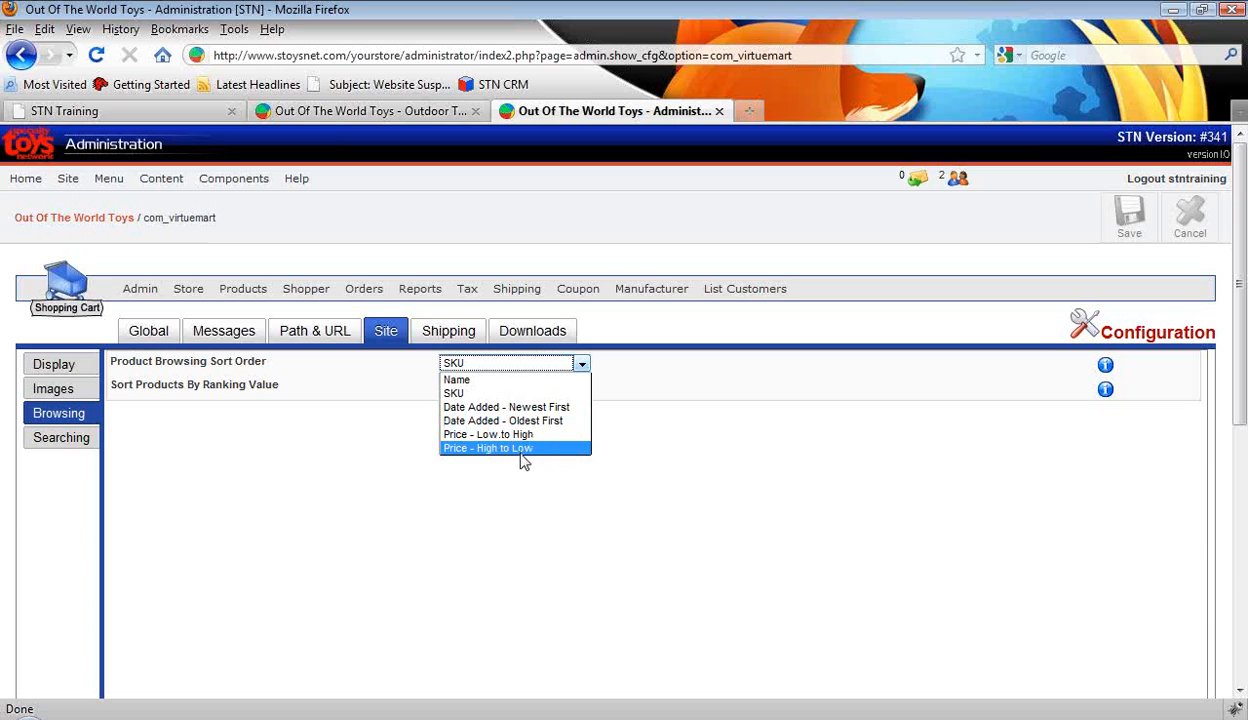
{"action": "left_click", "coordinate": [375, 474]}
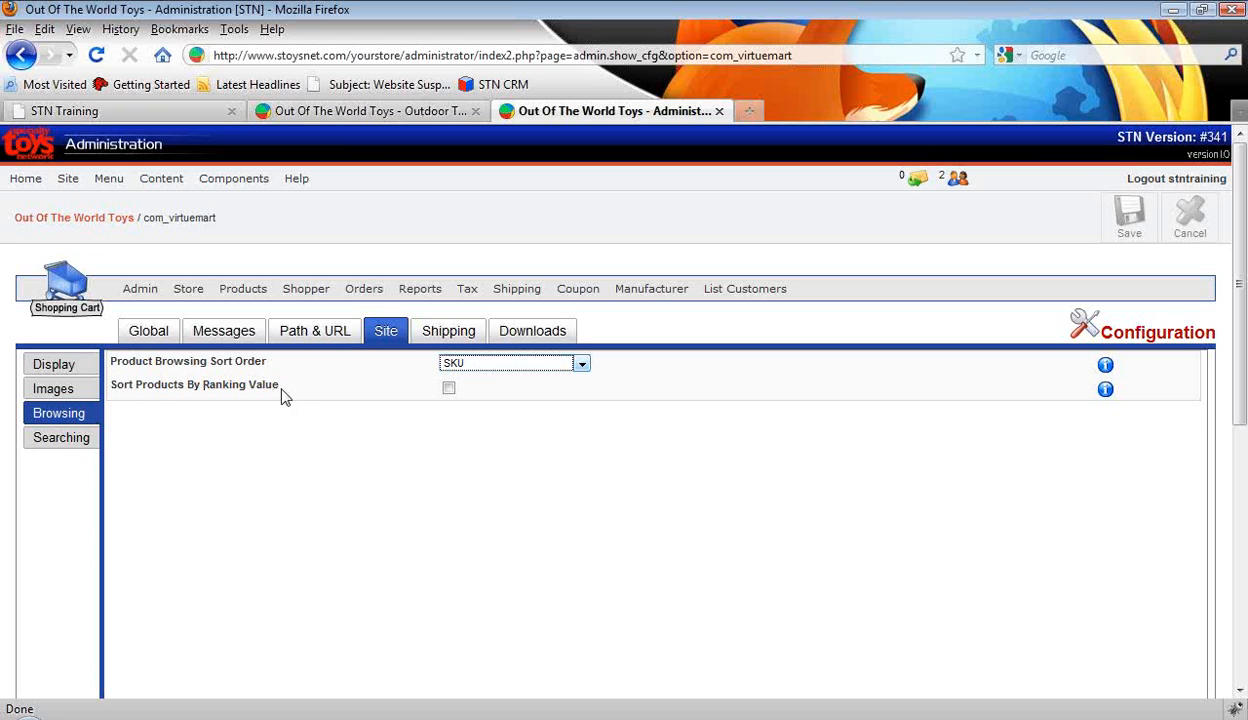
{"action": "left_click_drag", "start_coordinate": [190, 385], "coordinate": [295, 393]}
{"action": "left_click", "coordinate": [284, 442]}
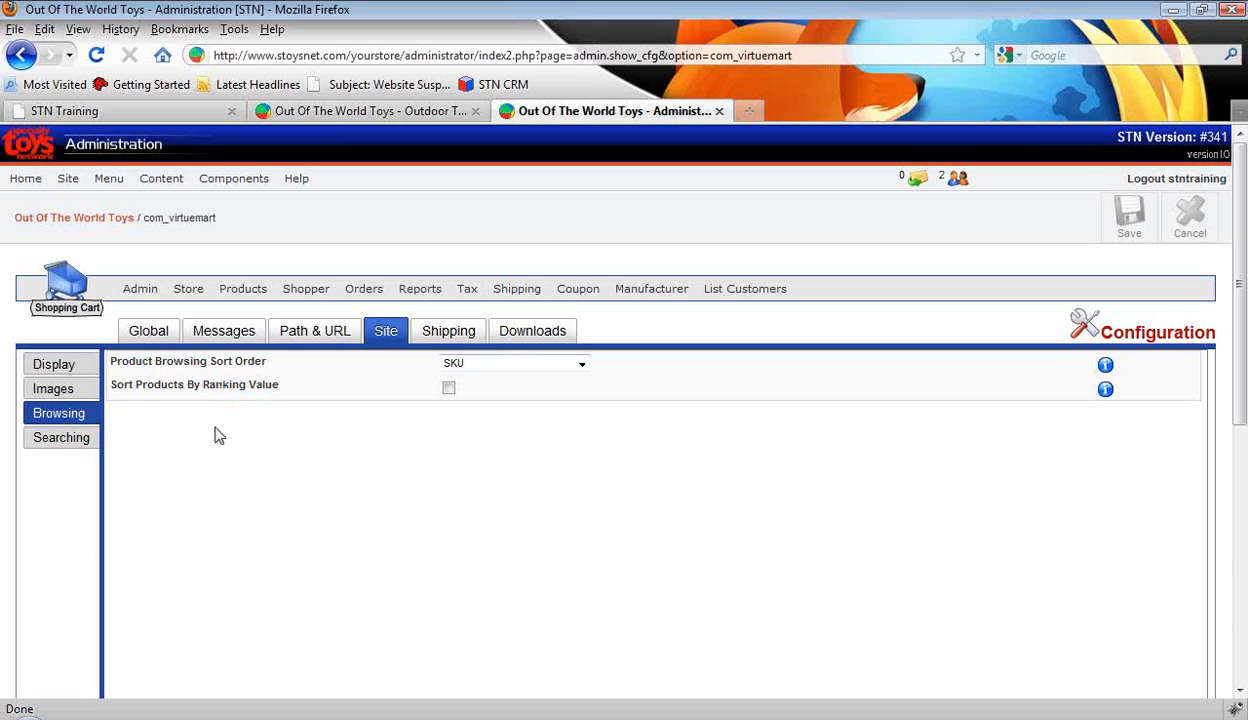
Enable Sort Products By Ranking Value, set the Product Browsing Sort Order to Name, and save the configuration
{"action": "left_click", "coordinate": [448, 388]}
{"action": "left_click", "coordinate": [560, 364]}
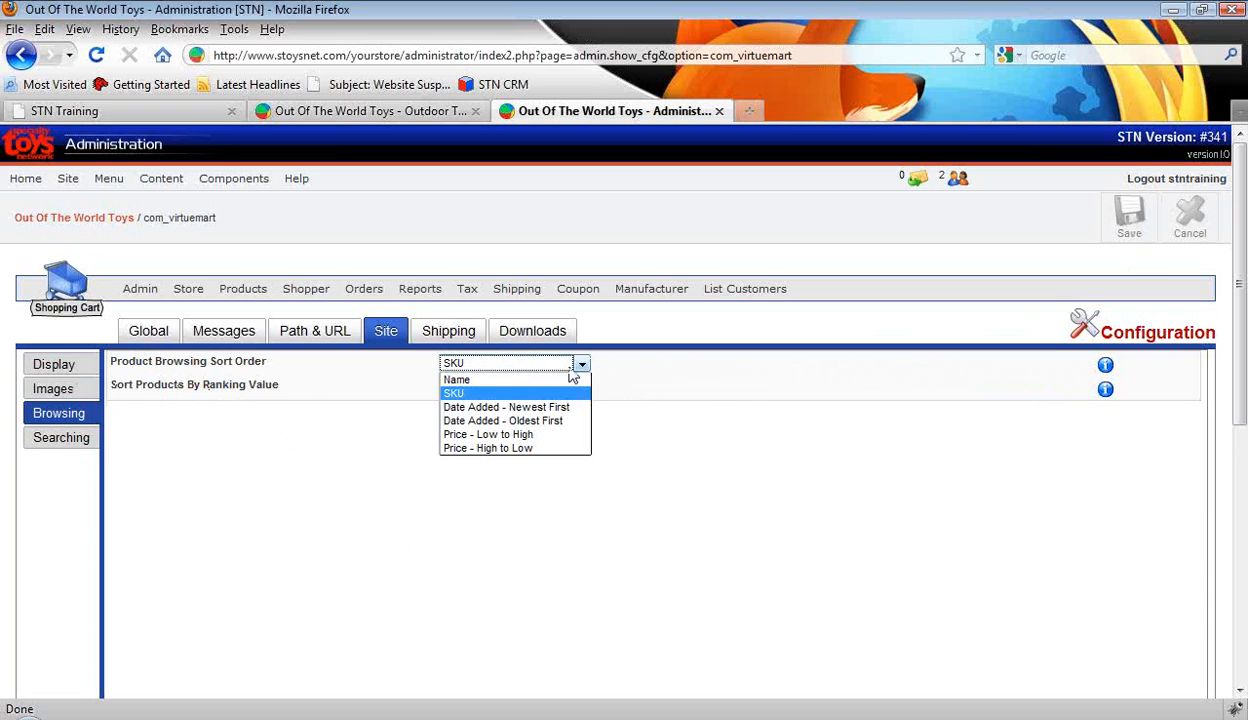
{"action": "left_click", "coordinate": [467, 383]}
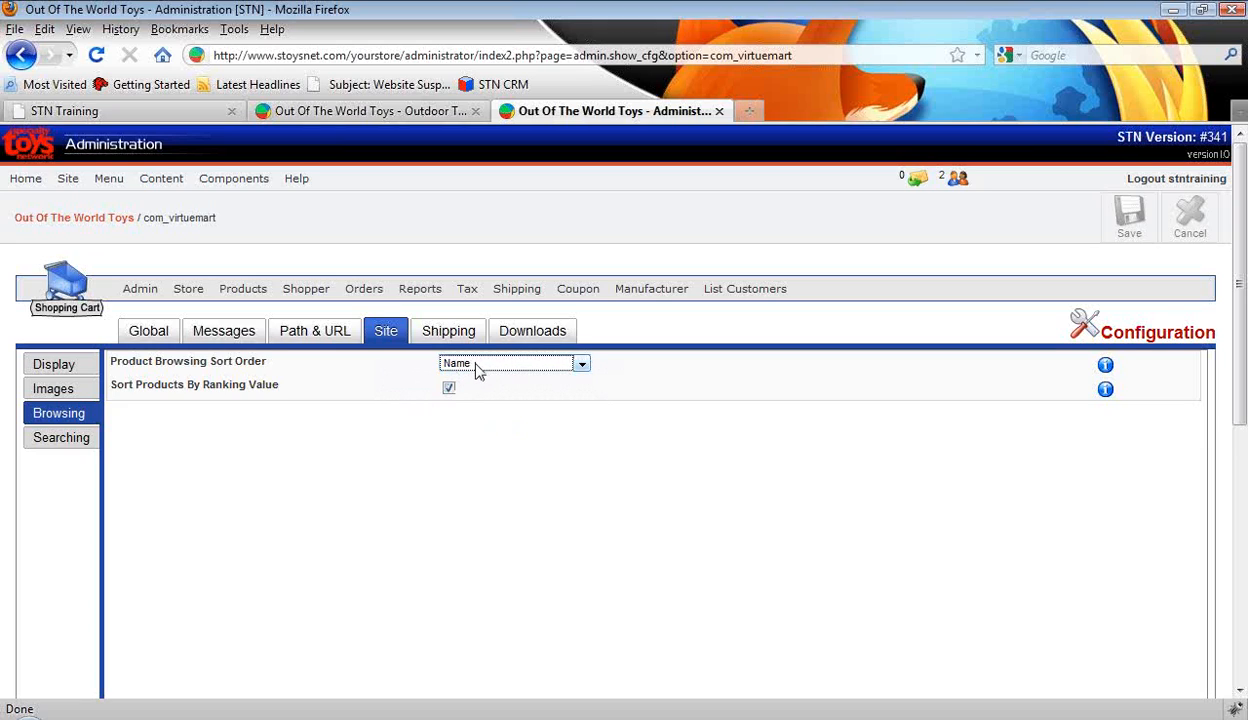
{"action": "left_click", "coordinate": [1133, 222]}
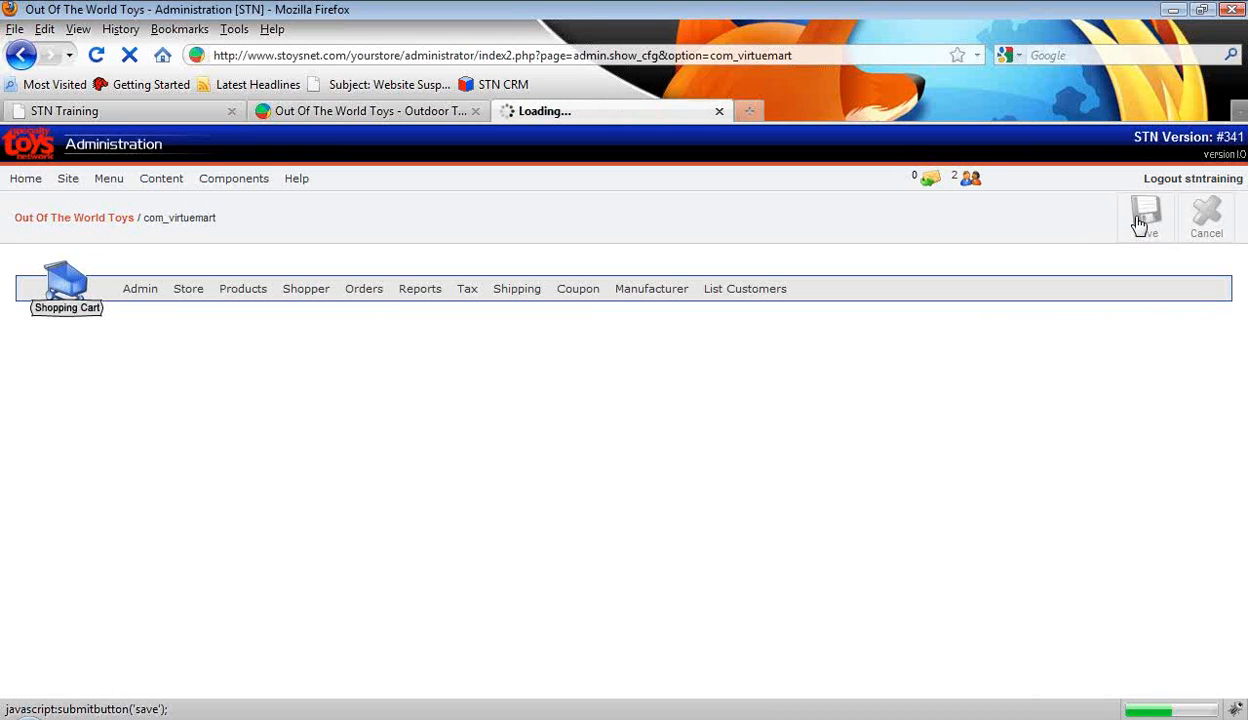
Open the administration's product list with its Ranking column and filter it to the Outdoor Toys category
{"action": "mouse_move", "coordinate": [240, 288]}
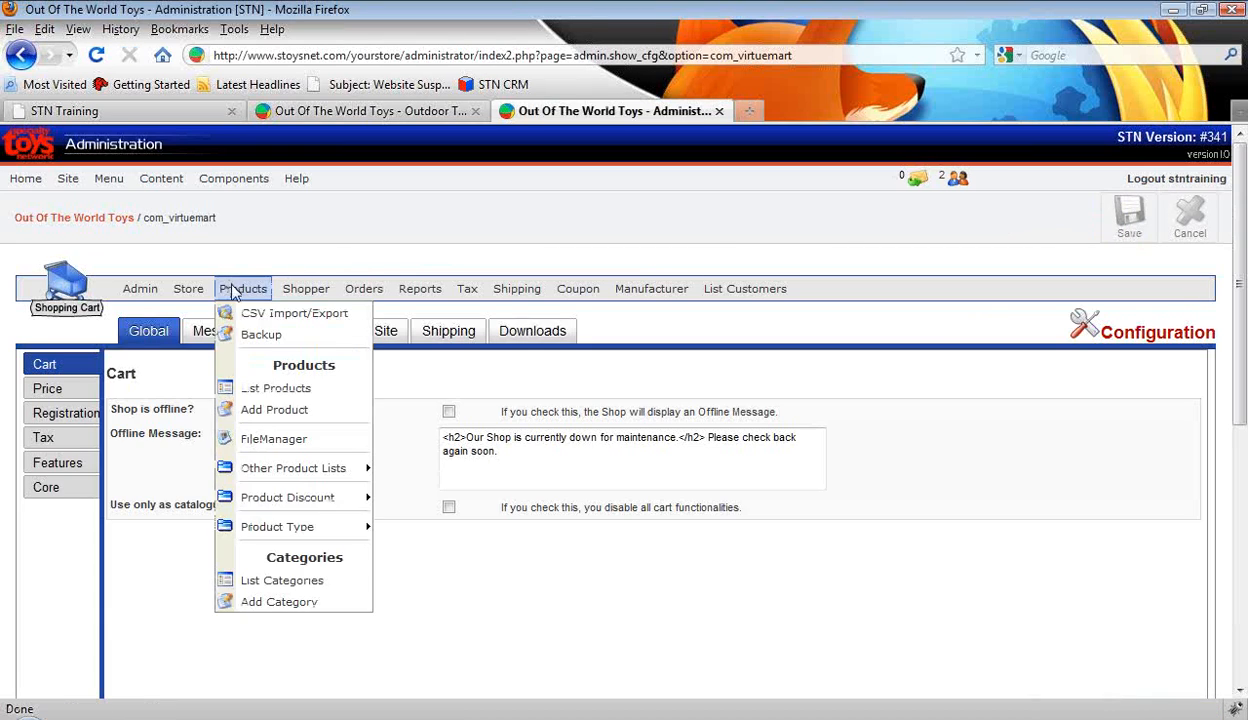
{"action": "left_click", "coordinate": [250, 387]}
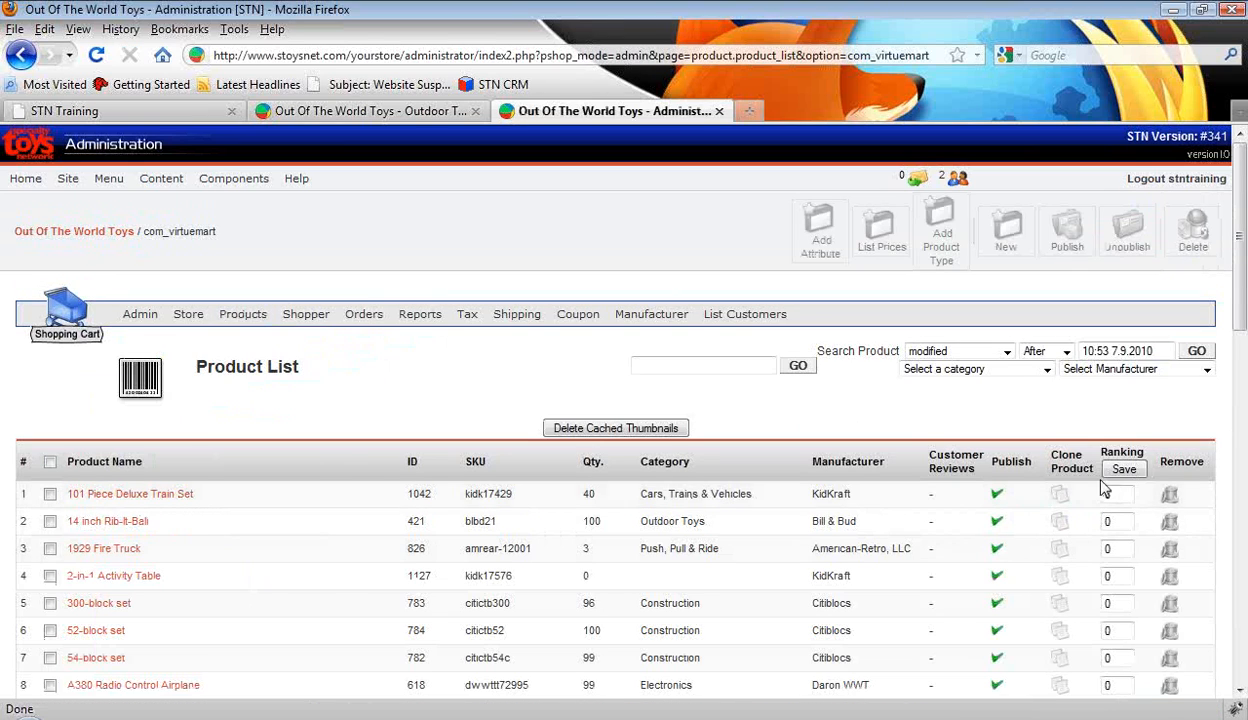
{"action": "left_click_drag", "start_coordinate": [1103, 451], "coordinate": [1150, 459]}
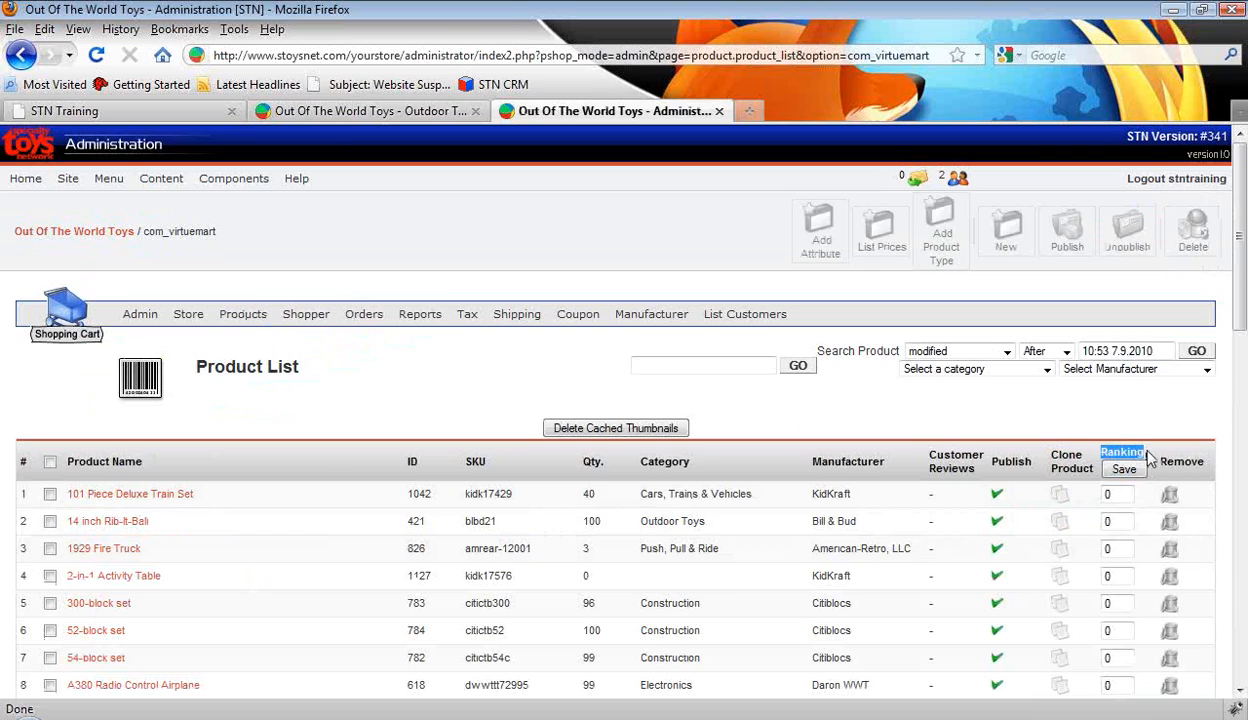
{"action": "left_click", "coordinate": [978, 410]}
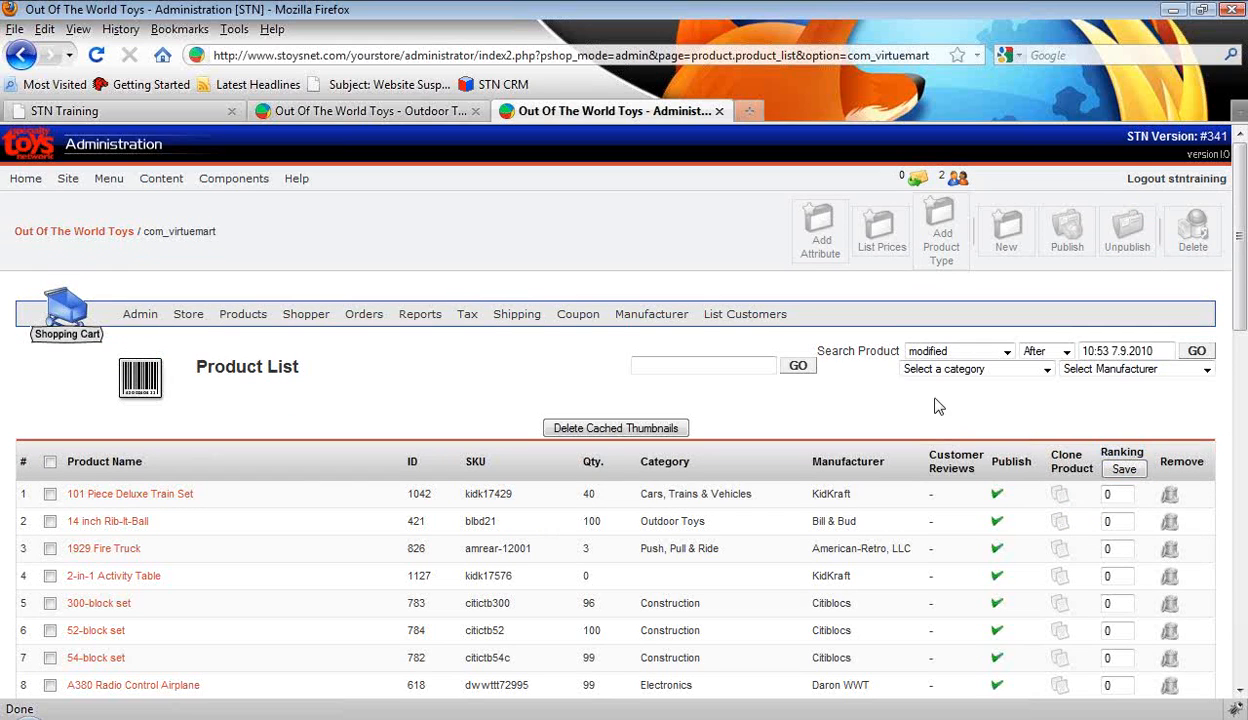
{"action": "left_click", "coordinate": [987, 370]}
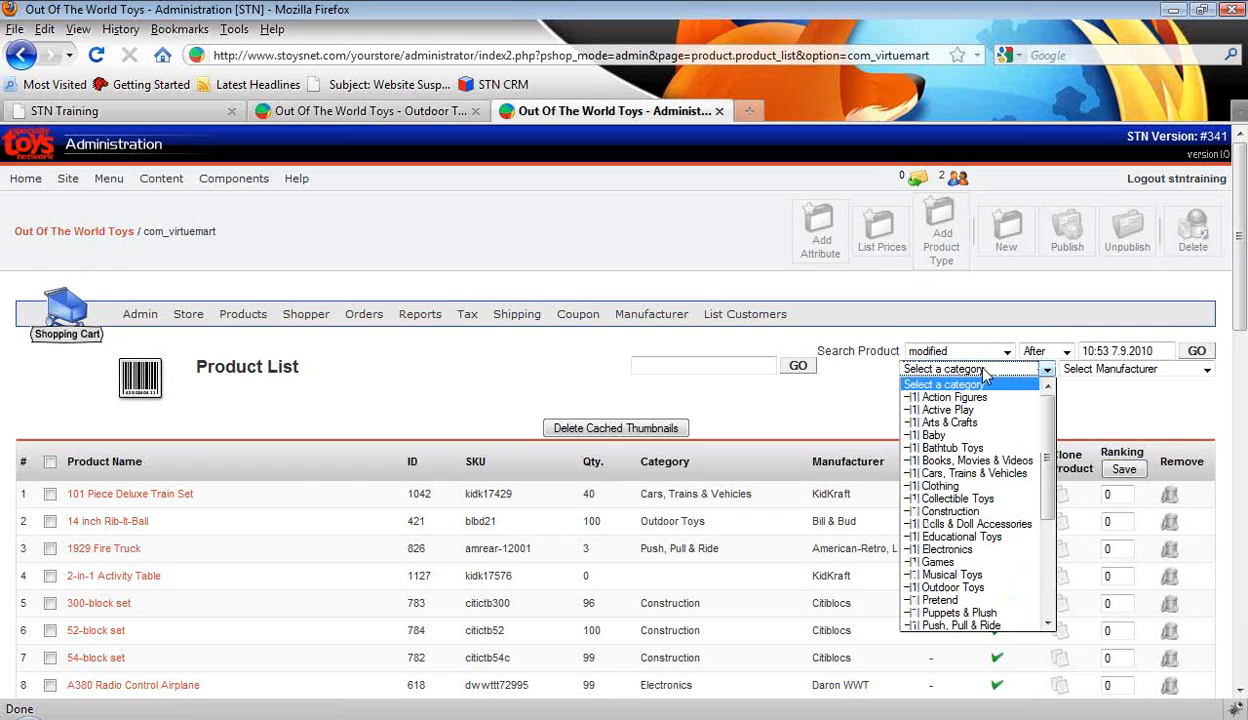
{"action": "left_click", "coordinate": [948, 588]}
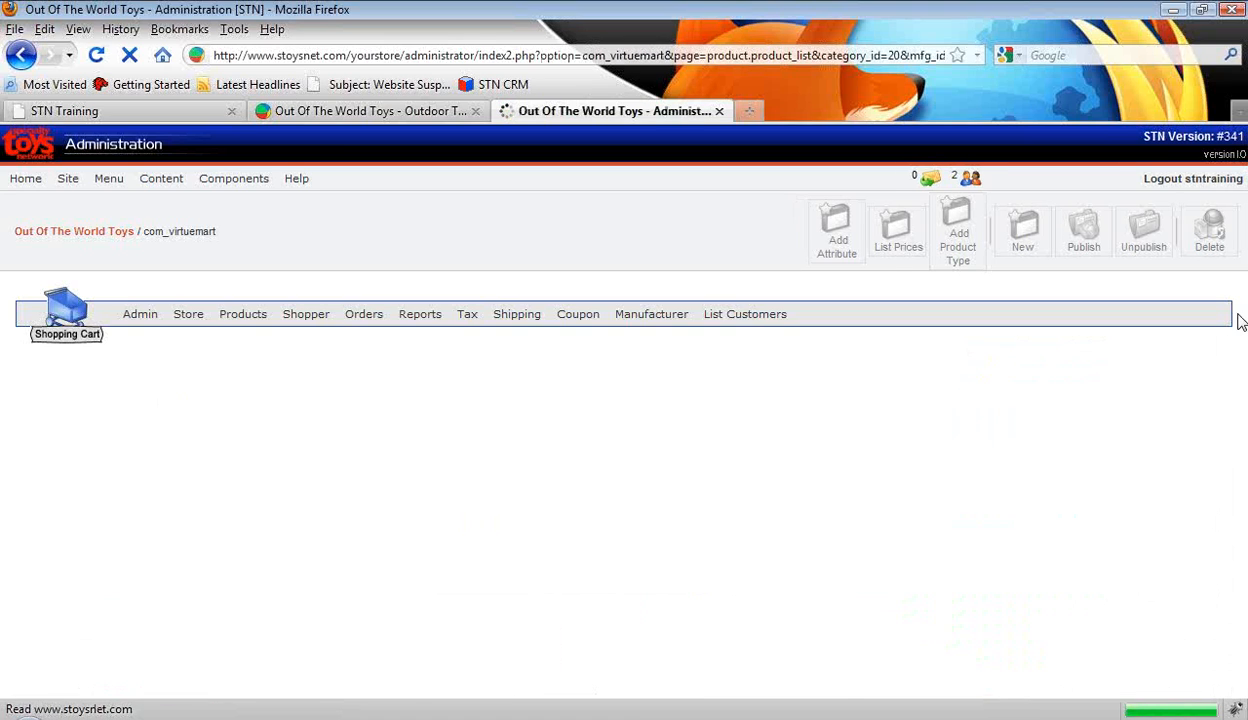
{"action": "mouse_move", "coordinate": [1240, 303]}
{"action": "left_mouse_down"}
{"action": "mouse_move", "coordinate": [1245, 496]}
{"action": "mouse_move", "coordinate": [1246, 314]}
{"action": "left_mouse_up"}
Reload the storefront's Outdoor Toys page and examine where the Little Farmer products fall in the listing
{"action": "left_click", "coordinate": [343, 111]}
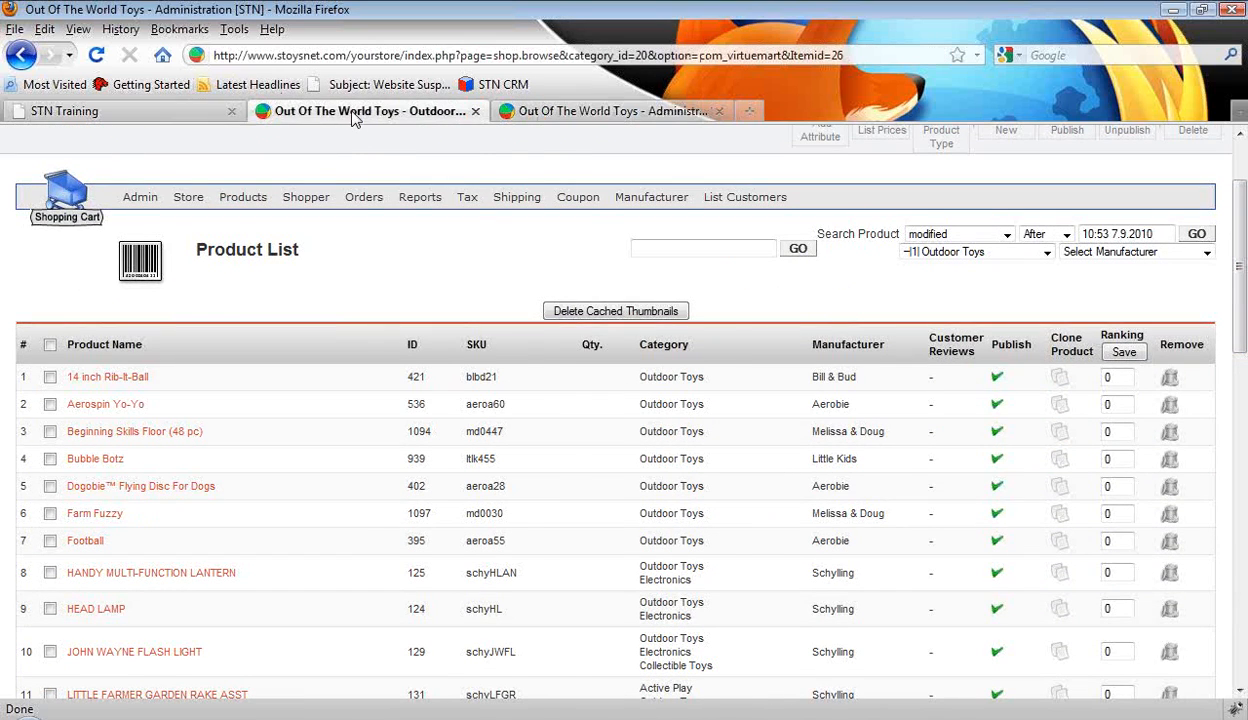
{"action": "left_click", "coordinate": [96, 55]}
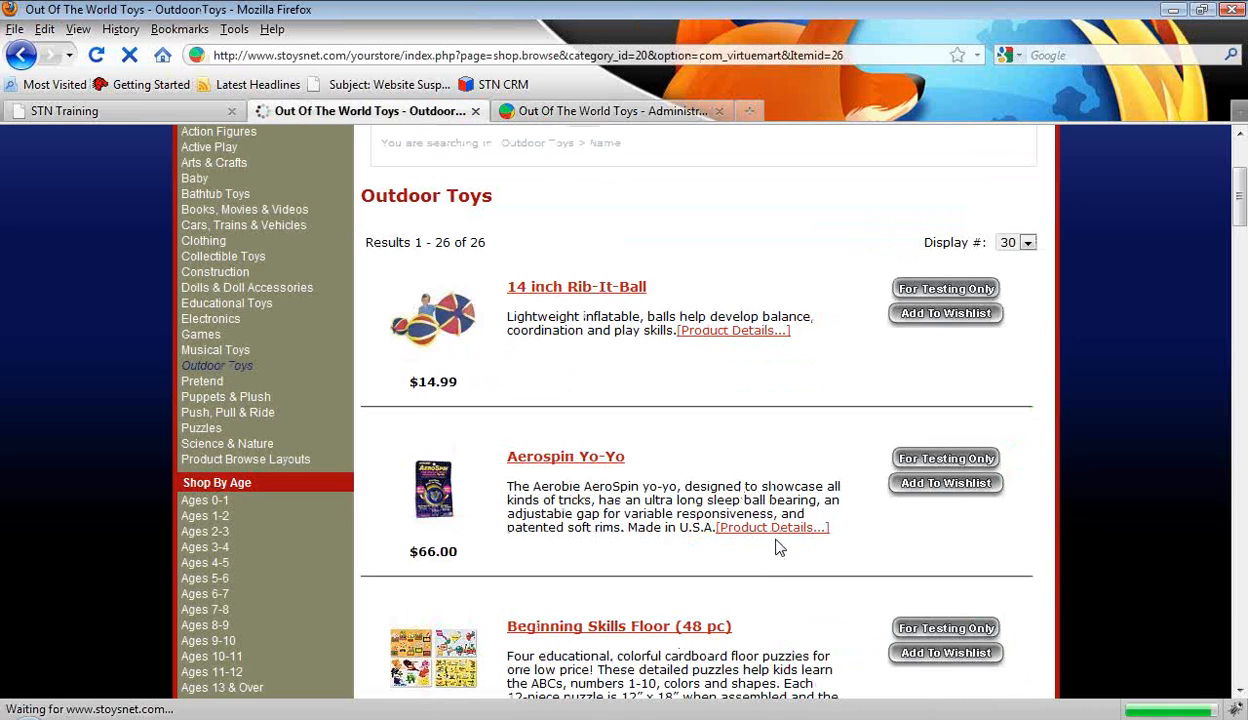
{"action": "scroll", "coordinate": [645, 545], "scroll_direction": "down", "scroll_amount": 10}
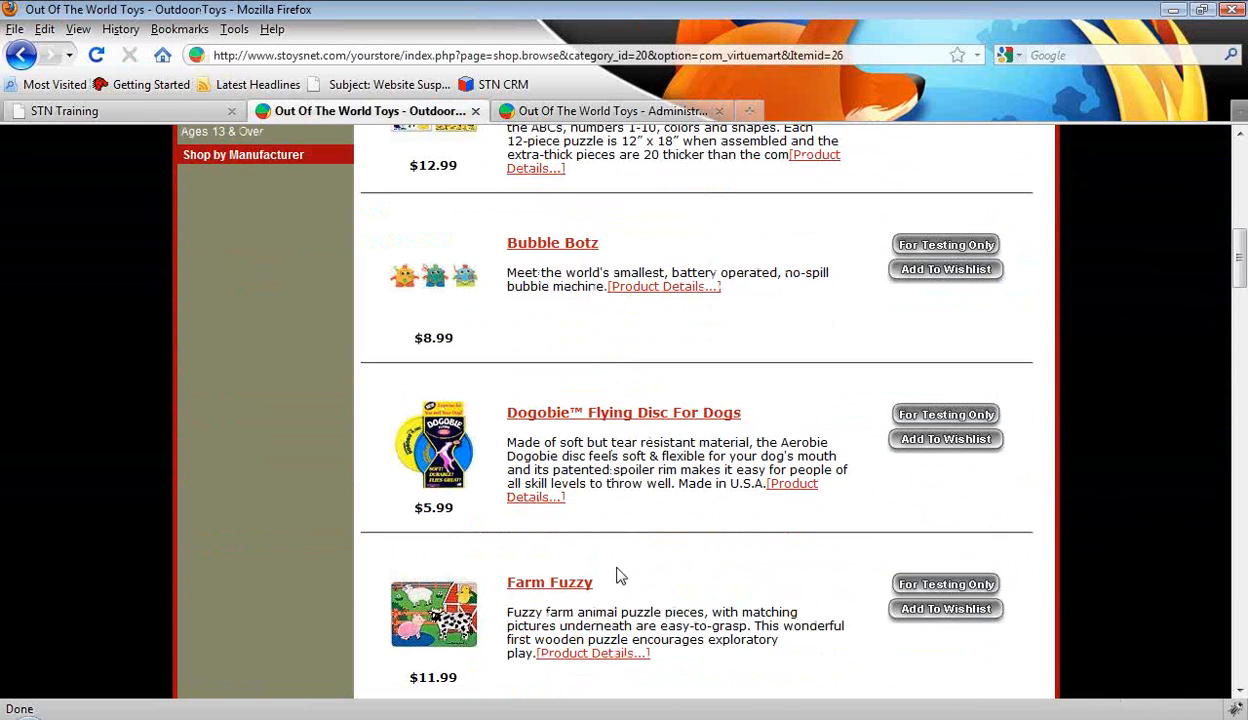
{"action": "scroll", "coordinate": [613, 660], "scroll_direction": "down", "scroll_amount": 5}
{"action": "scroll", "coordinate": [617, 620], "scroll_direction": "up", "scroll_amount": 7}
{"action": "scroll", "coordinate": [620, 578], "scroll_direction": "down", "scroll_amount": 7}
{"action": "scroll", "coordinate": [620, 577], "scroll_direction": "down", "scroll_amount": 3}
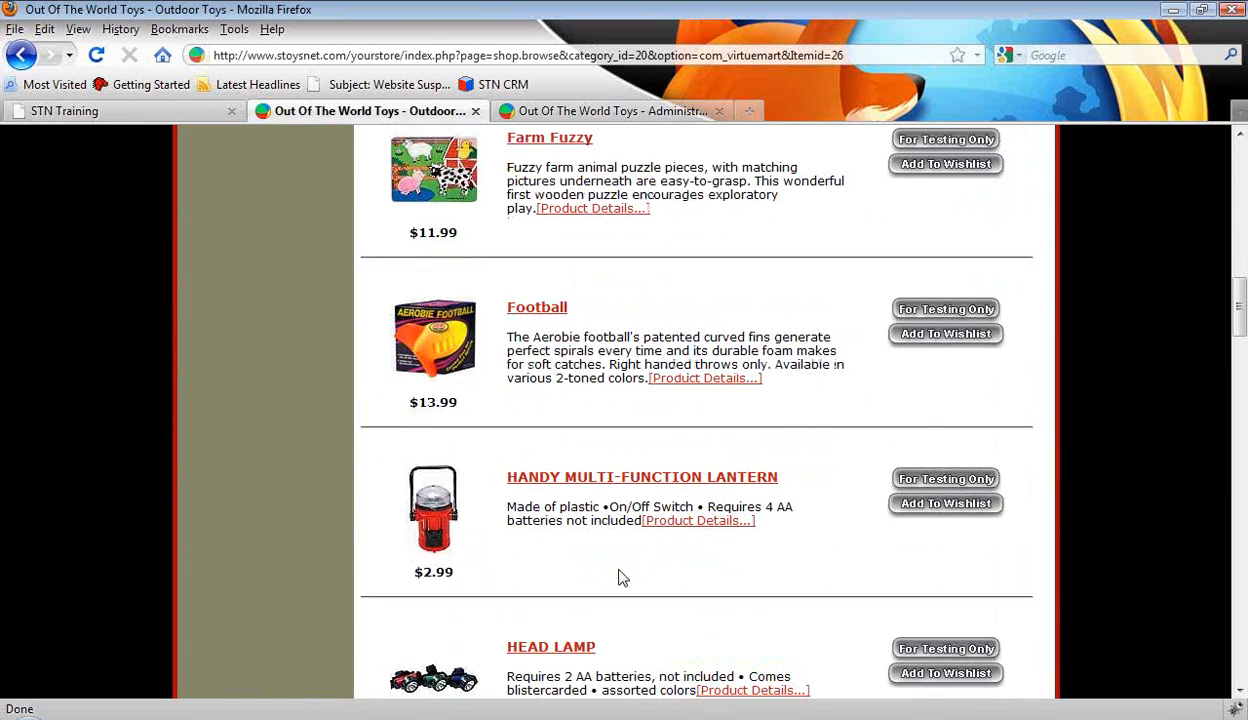
{"action": "scroll", "coordinate": [620, 578], "scroll_direction": "down", "scroll_amount": 10}
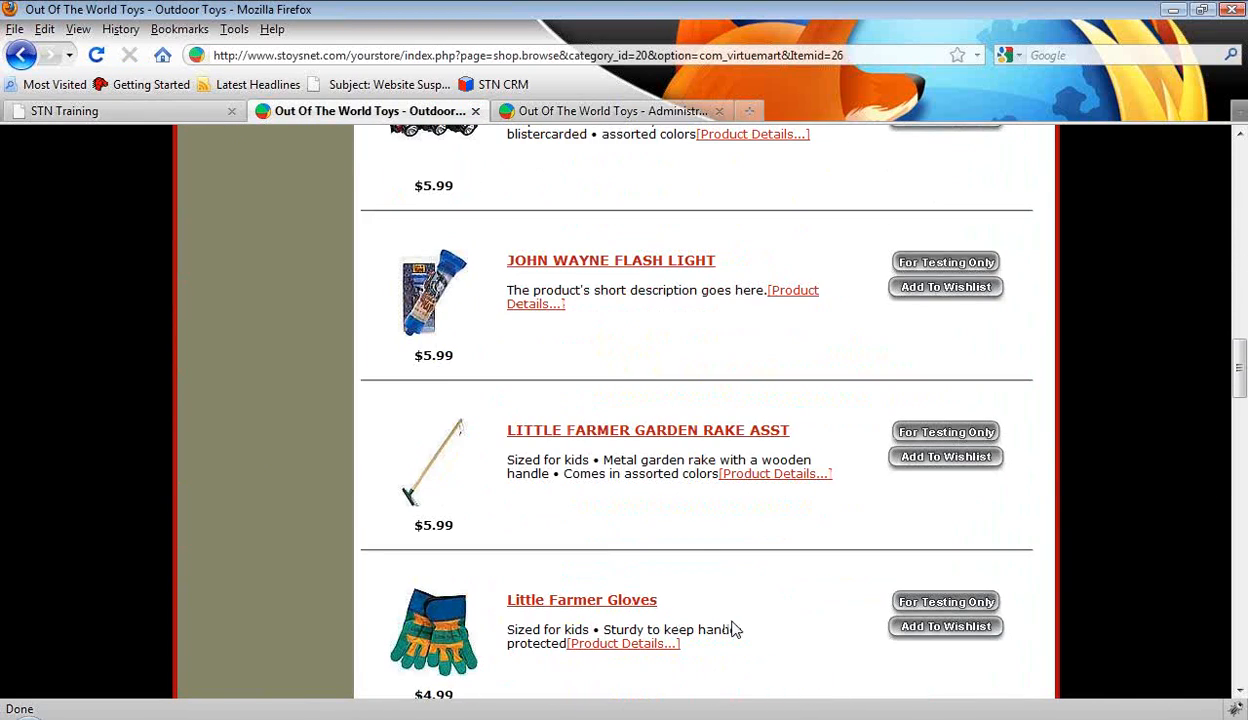
{"action": "scroll", "coordinate": [645, 500], "scroll_direction": "down", "scroll_amount": 3}
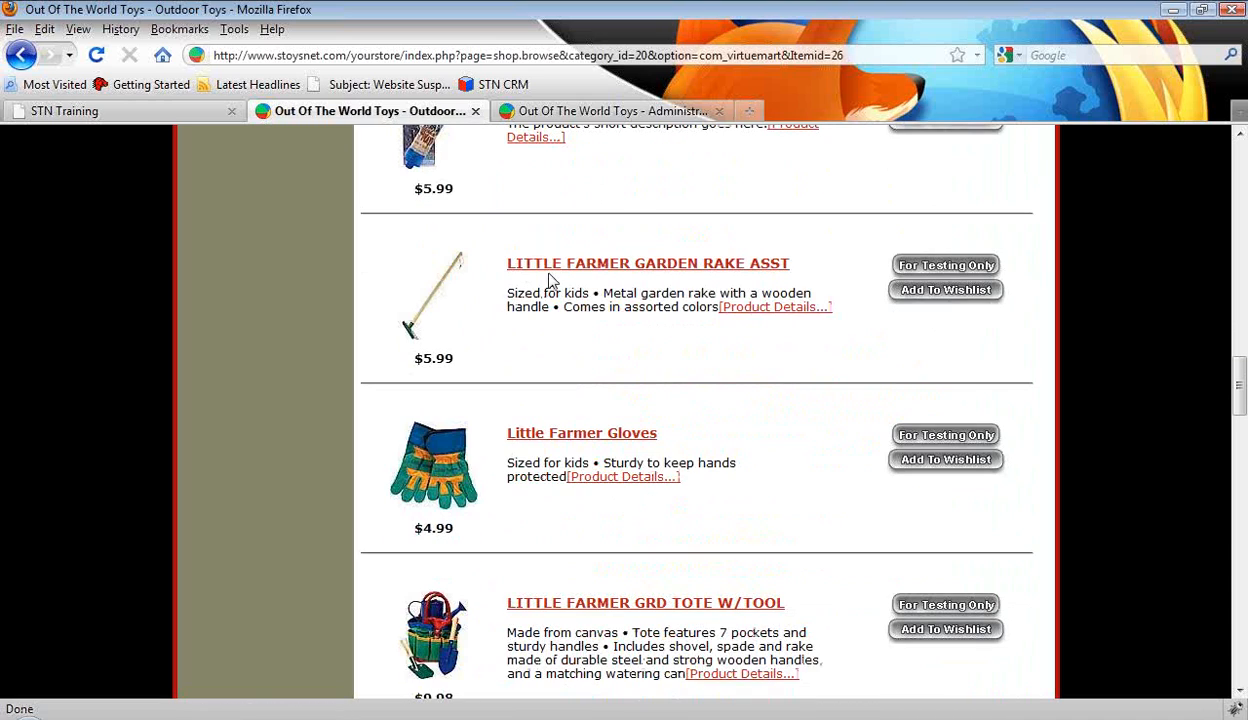
{"action": "scroll", "coordinate": [667, 520], "scroll_direction": "down", "scroll_amount": 3}
{"action": "scroll", "coordinate": [560, 550], "scroll_direction": "down", "scroll_amount": 4}
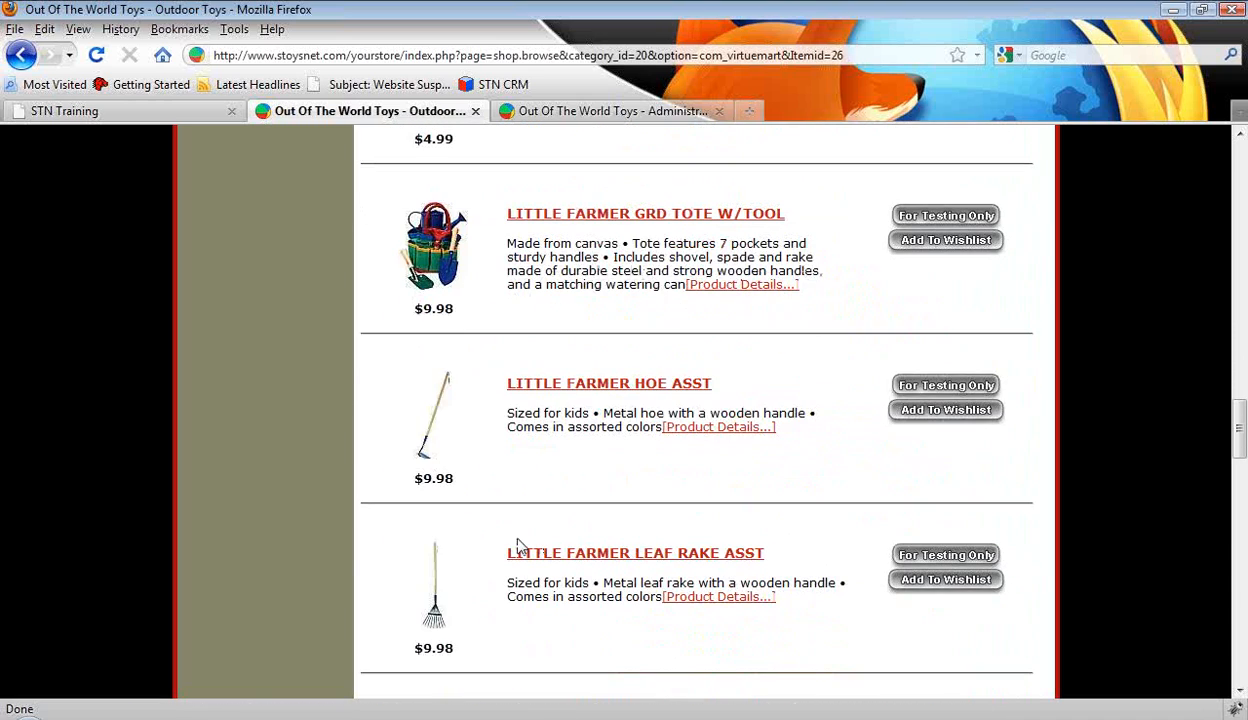
{"action": "scroll", "coordinate": [570, 615], "scroll_direction": "down", "scroll_amount": 3}
{"action": "scroll", "coordinate": [620, 610], "scroll_direction": "up", "scroll_amount": 7}
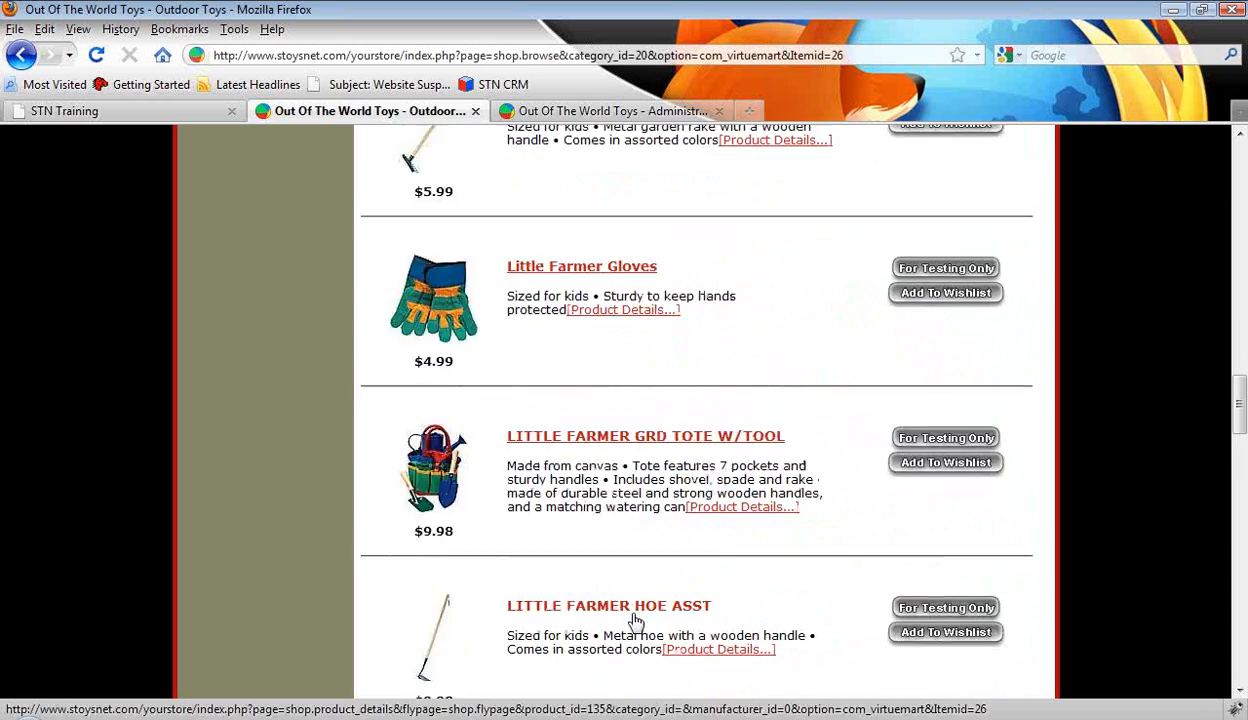
{"action": "scroll", "coordinate": [625, 605], "scroll_direction": "up", "scroll_amount": 6}
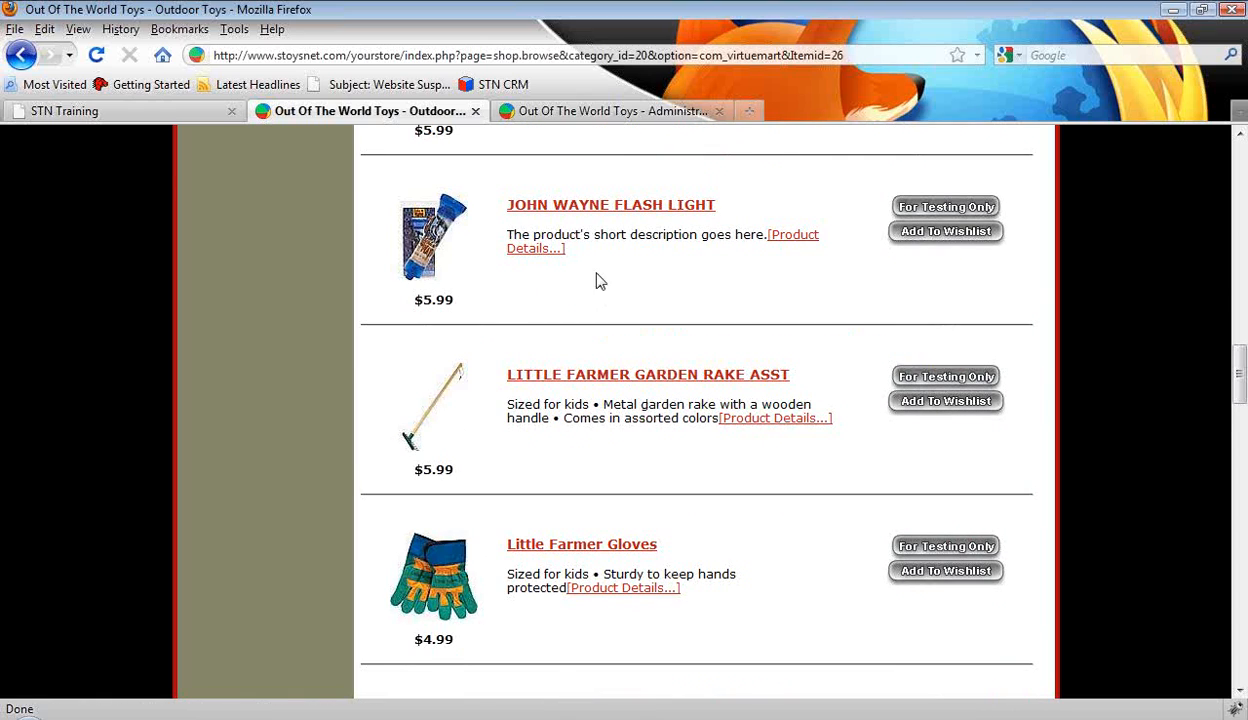
Set the ranking of LITTLE FARMER GARDEN RAKE ASST to 100 in the administration's Outdoor Toys product list
{"action": "left_click", "coordinate": [617, 110]}
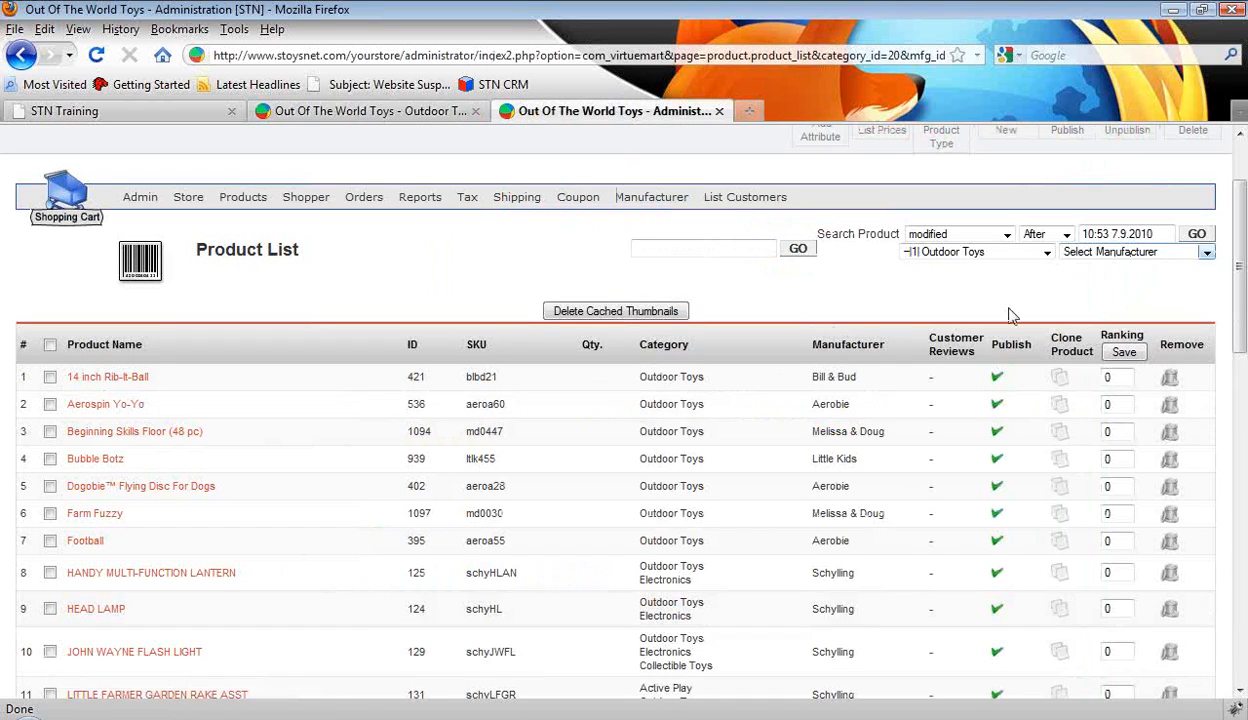
{"action": "scroll", "coordinate": [1108, 538], "scroll_direction": "down", "scroll_amount": 2}
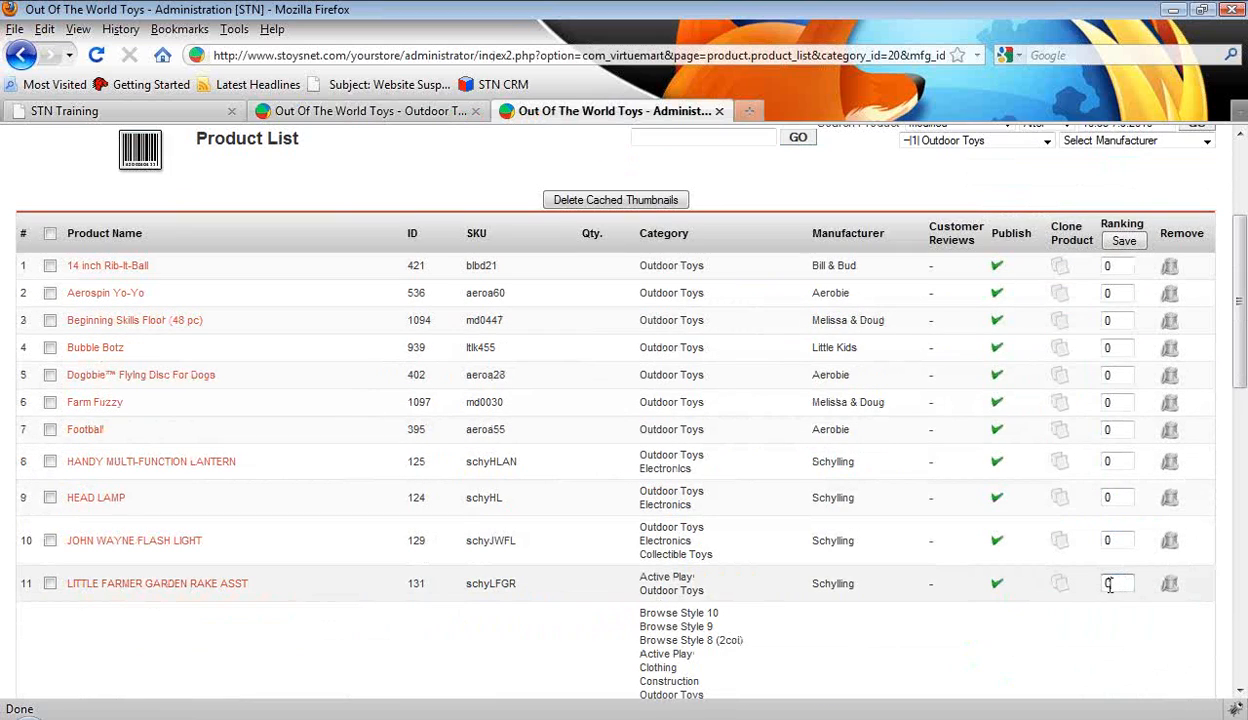
{"action": "type", "text": "1"}
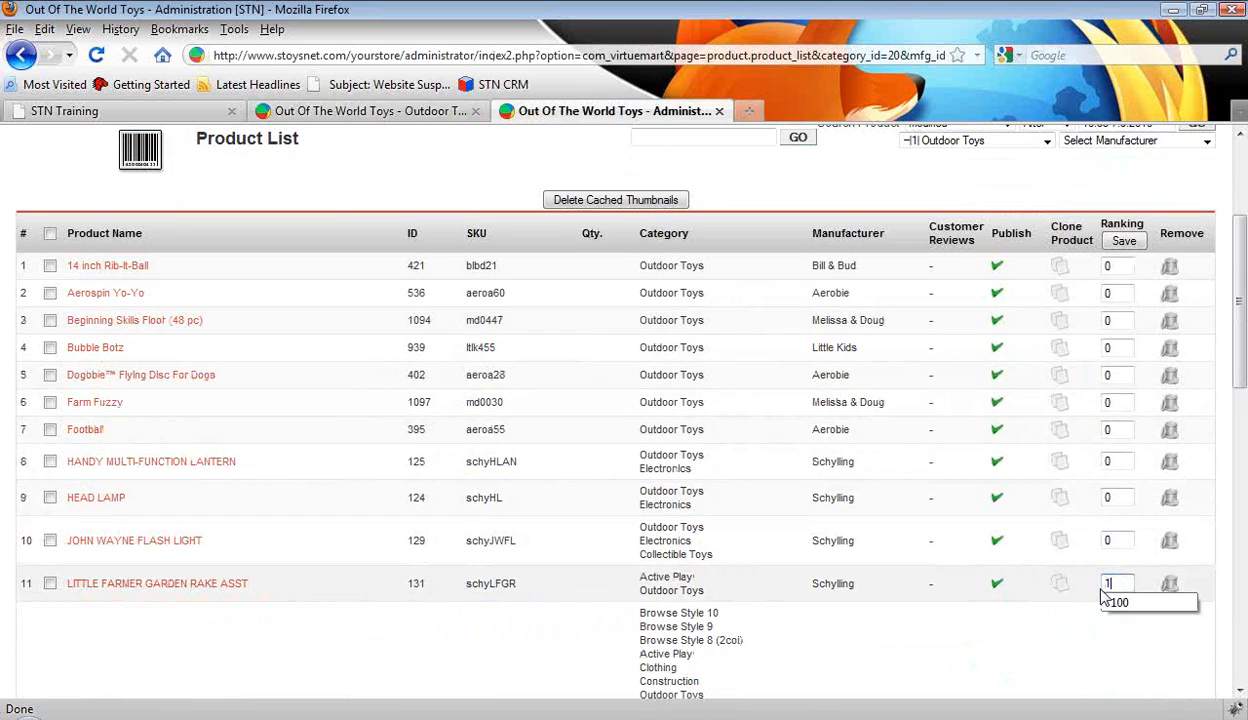
{"action": "type", "text": "00"}
{"action": "left_click", "coordinate": [1122, 604]}
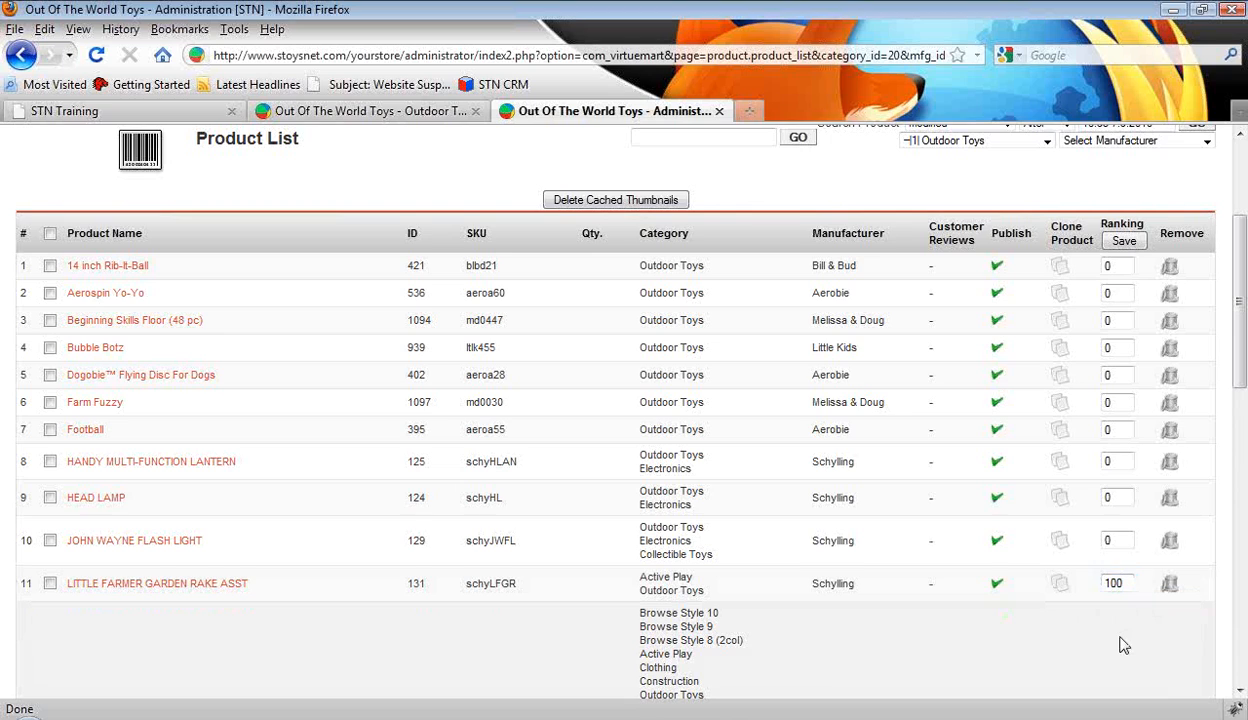
Set the rankings of Little Farmer Gloves and LITTLE FARMER GRD TOTE W/TOOL to 100
{"action": "scroll", "coordinate": [1122, 645], "scroll_direction": "down", "scroll_amount": 4}
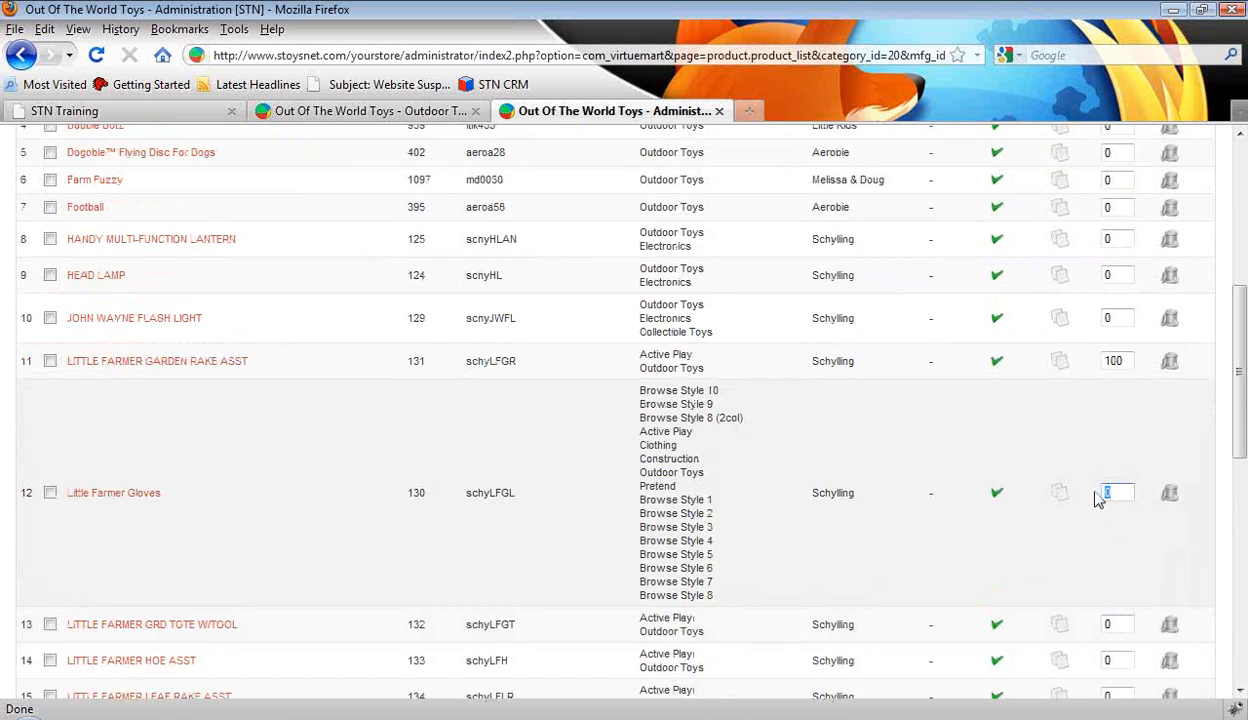
{"action": "left_click", "coordinate": [1100, 493]}
{"action": "type", "text": "100"}
{"action": "left_click", "coordinate": [1107, 625]}
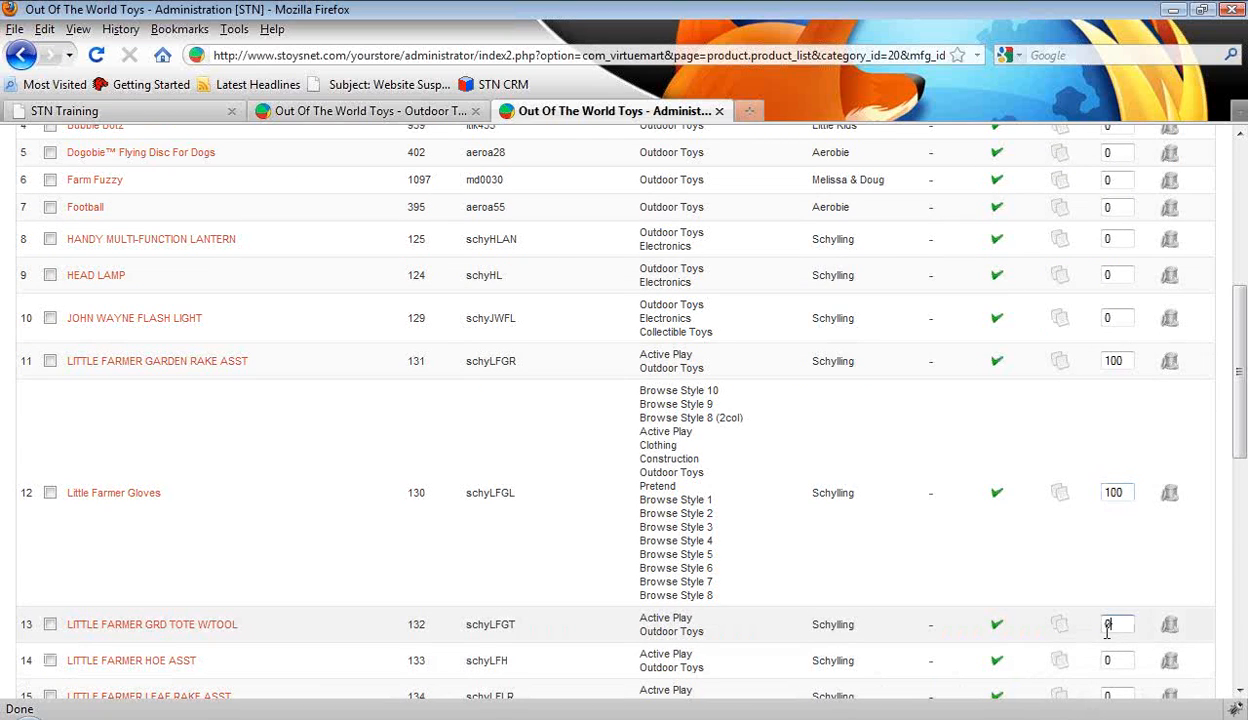
{"action": "type", "text": "100"}
Set the rankings of LITTLE FARMER HOE ASST and LITTLE FARMER LEAF RAKE ASST to 100
{"action": "scroll", "coordinate": [1090, 615], "scroll_direction": "down", "scroll_amount": 1}
{"action": "left_click", "coordinate": [1107, 605]}
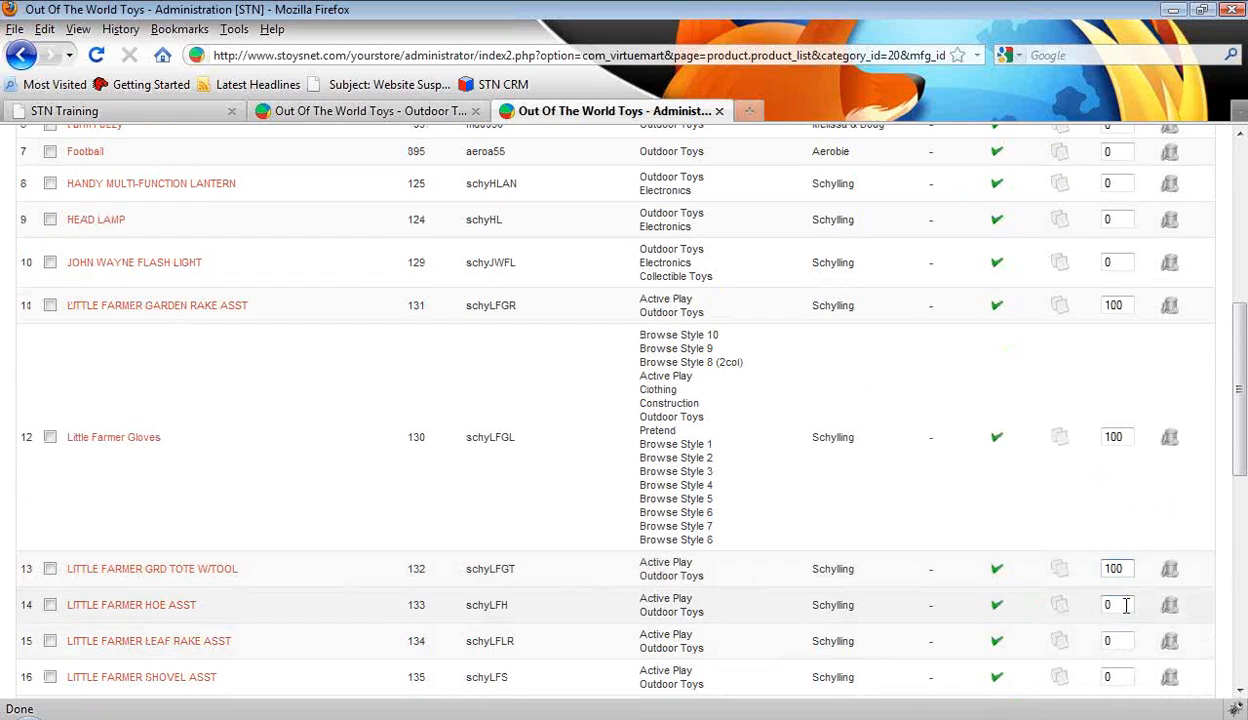
{"action": "type", "text": "1"}
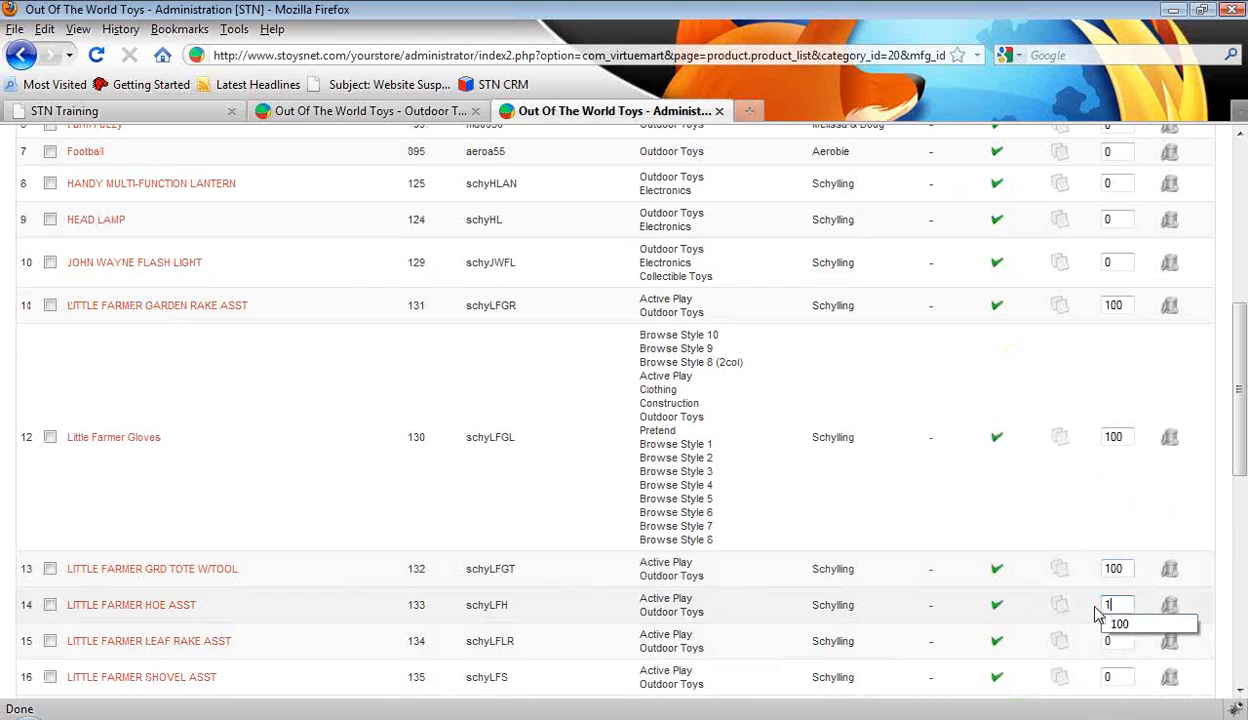
{"action": "type", "text": "00"}
{"action": "left_click", "coordinate": [1121, 639]}
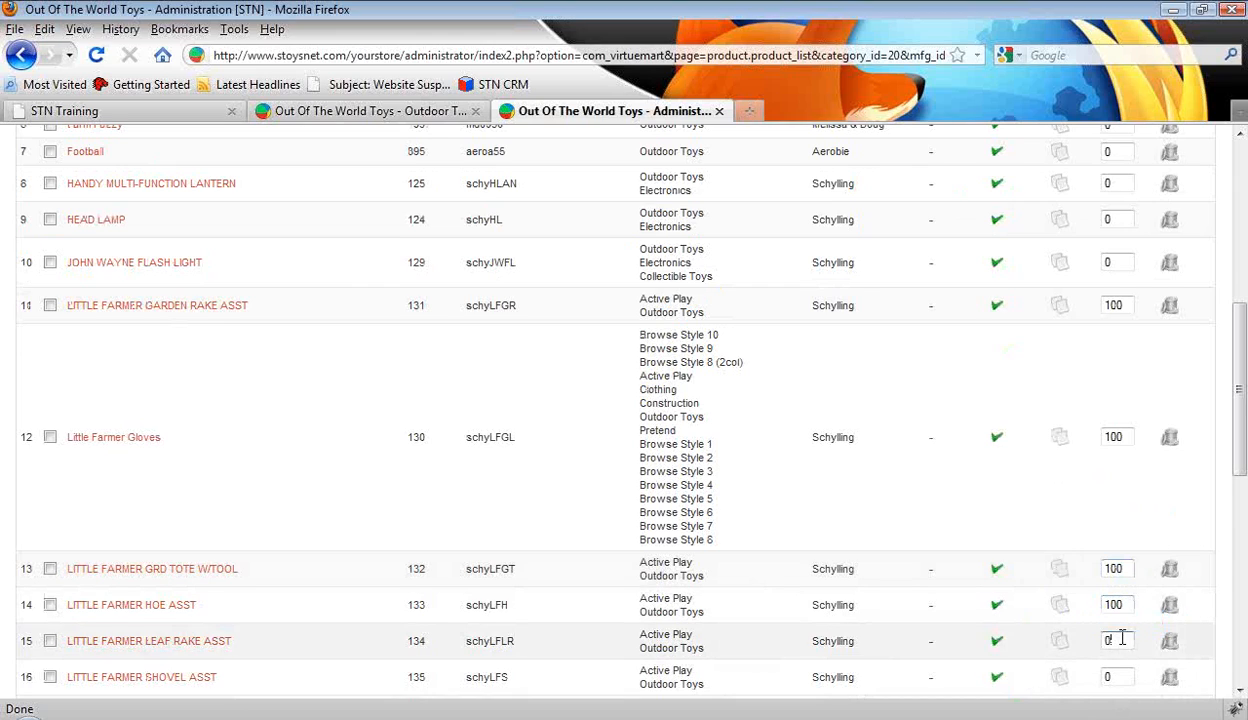
{"action": "type", "text": "100"}
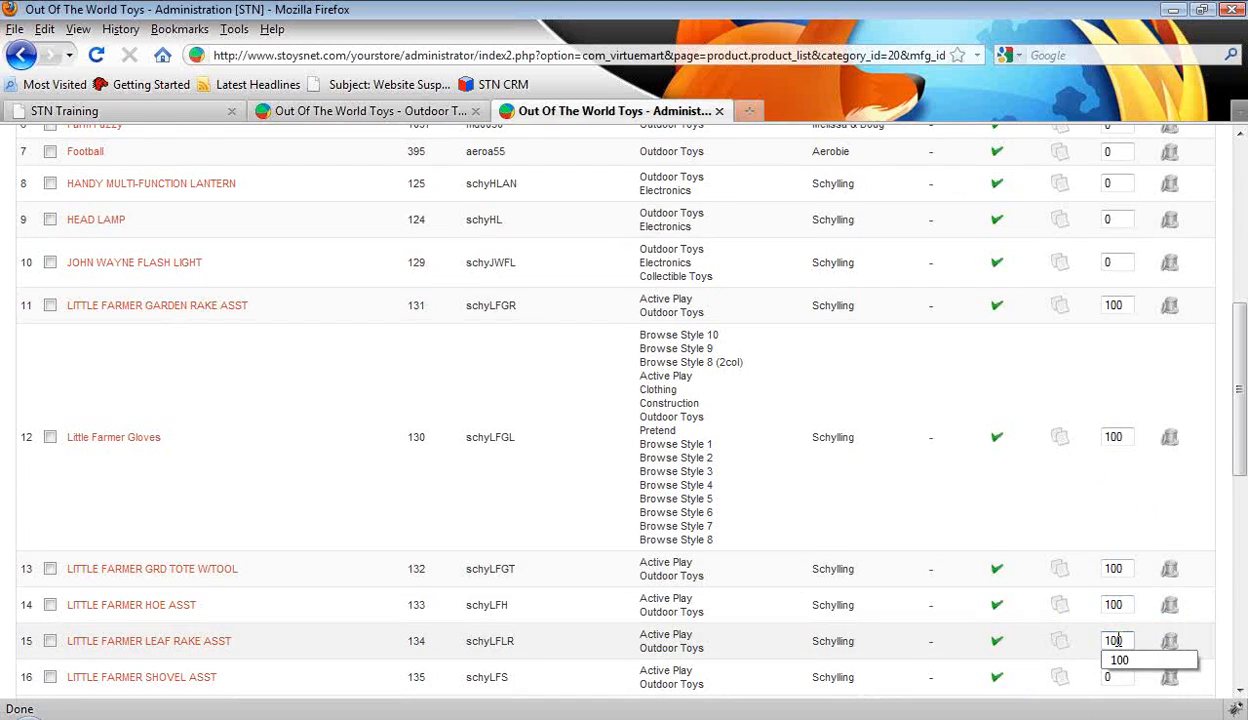
Set the ranking of LITTLE FARMER SHOVEL ASST to 100 and save the product rankings
{"action": "scroll", "coordinate": [1117, 640], "scroll_direction": "down", "scroll_amount": 1}
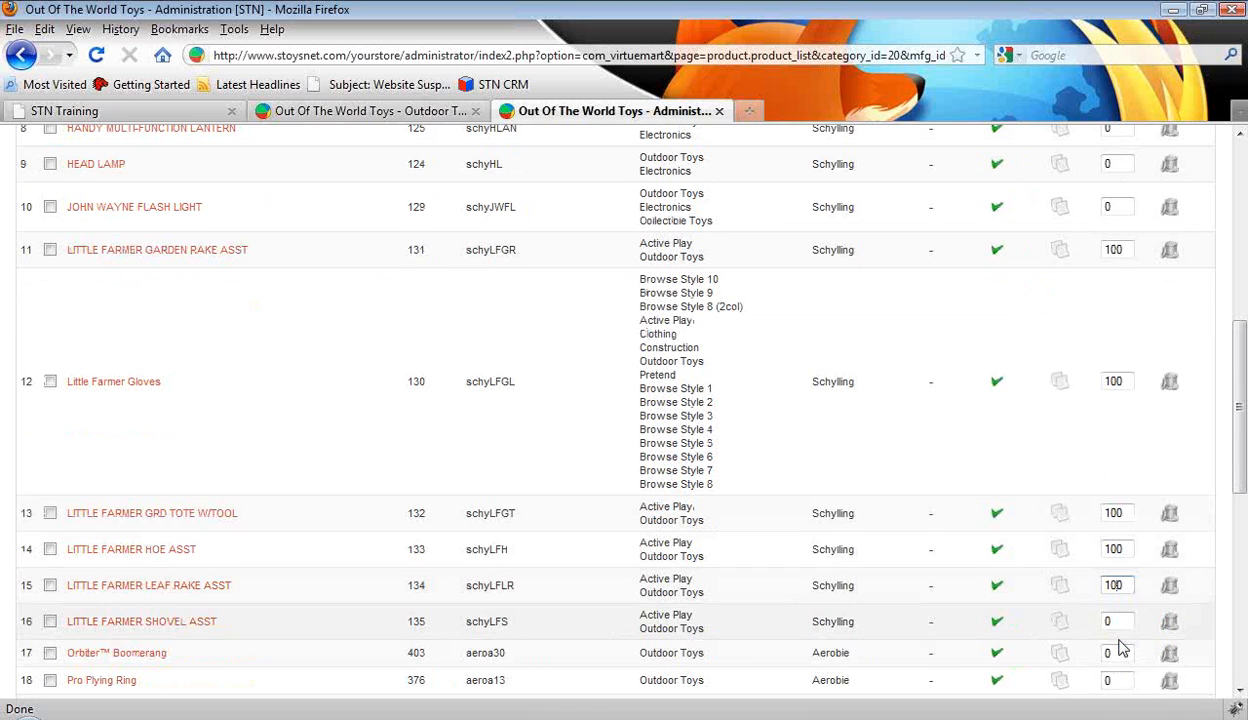
{"action": "left_click", "coordinate": [1105, 618]}
{"action": "type", "text": "1"}
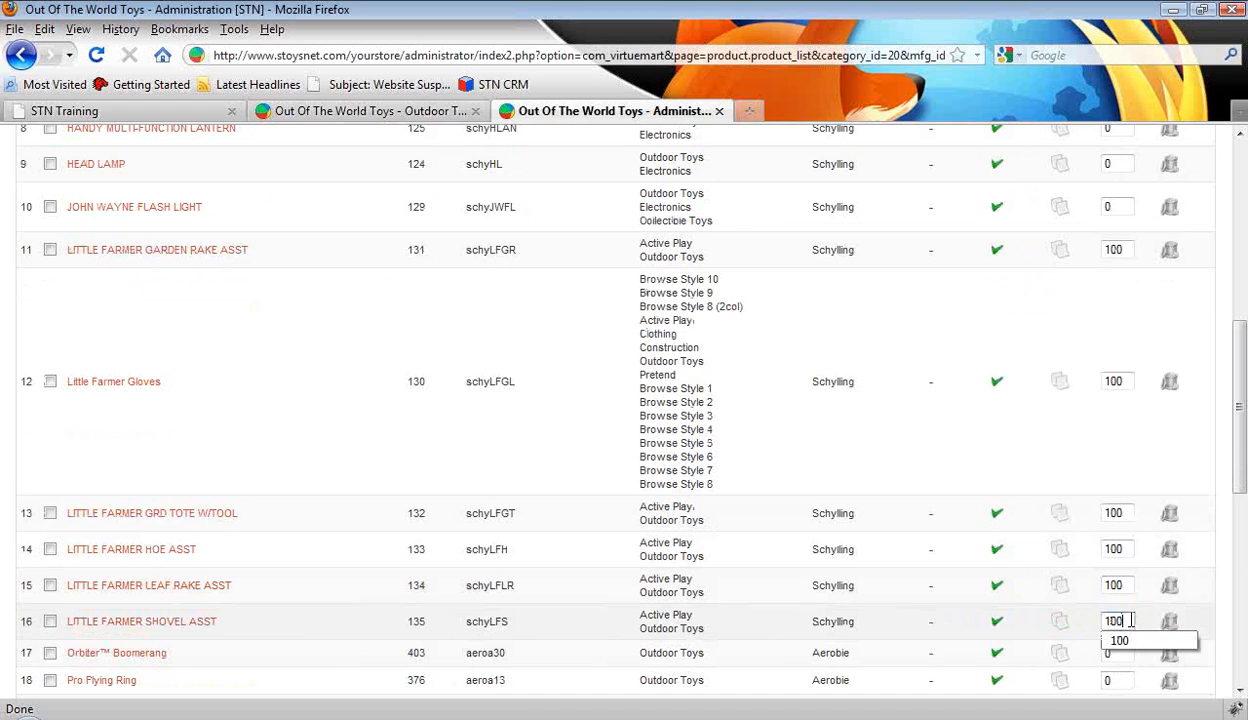
{"action": "type", "text": "00"}
{"action": "left_click", "coordinate": [1131, 587]}
{"action": "scroll", "coordinate": [1131, 590], "scroll_direction": "up", "scroll_amount": 3}
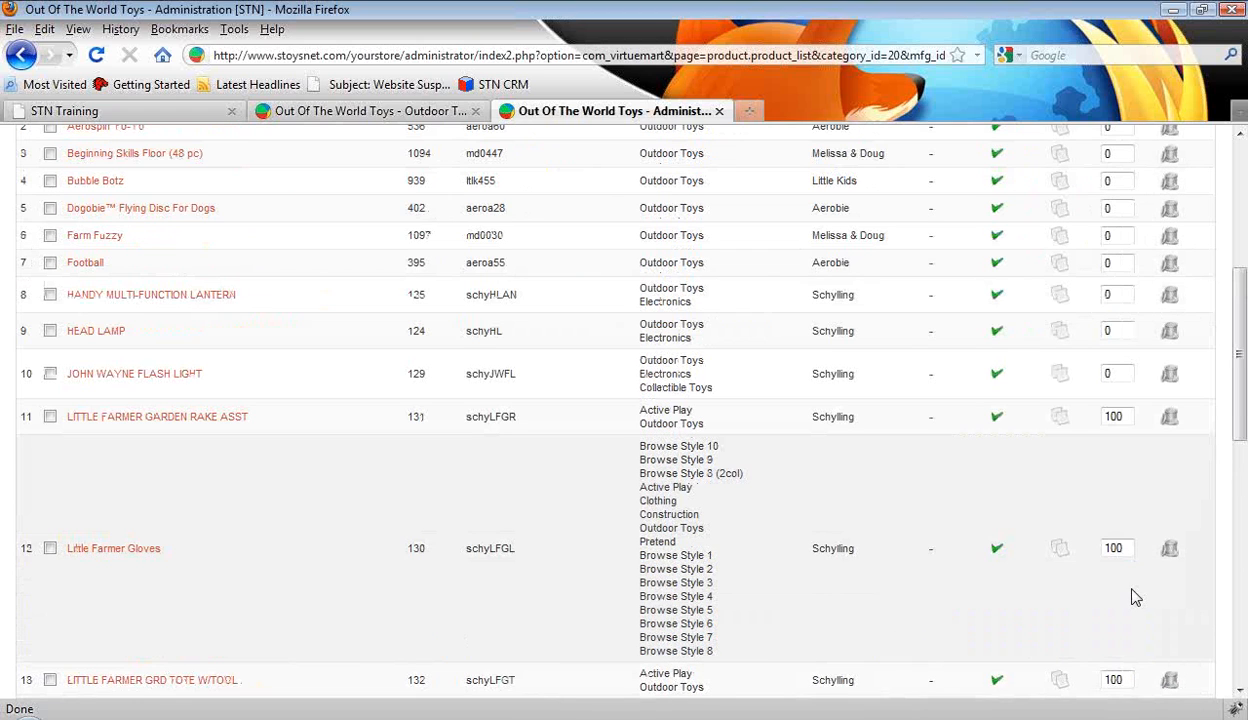
{"action": "scroll", "coordinate": [1110, 625], "scroll_direction": "down", "scroll_amount": 4}
{"action": "scroll", "coordinate": [1118, 587], "scroll_direction": "up", "scroll_amount": 7}
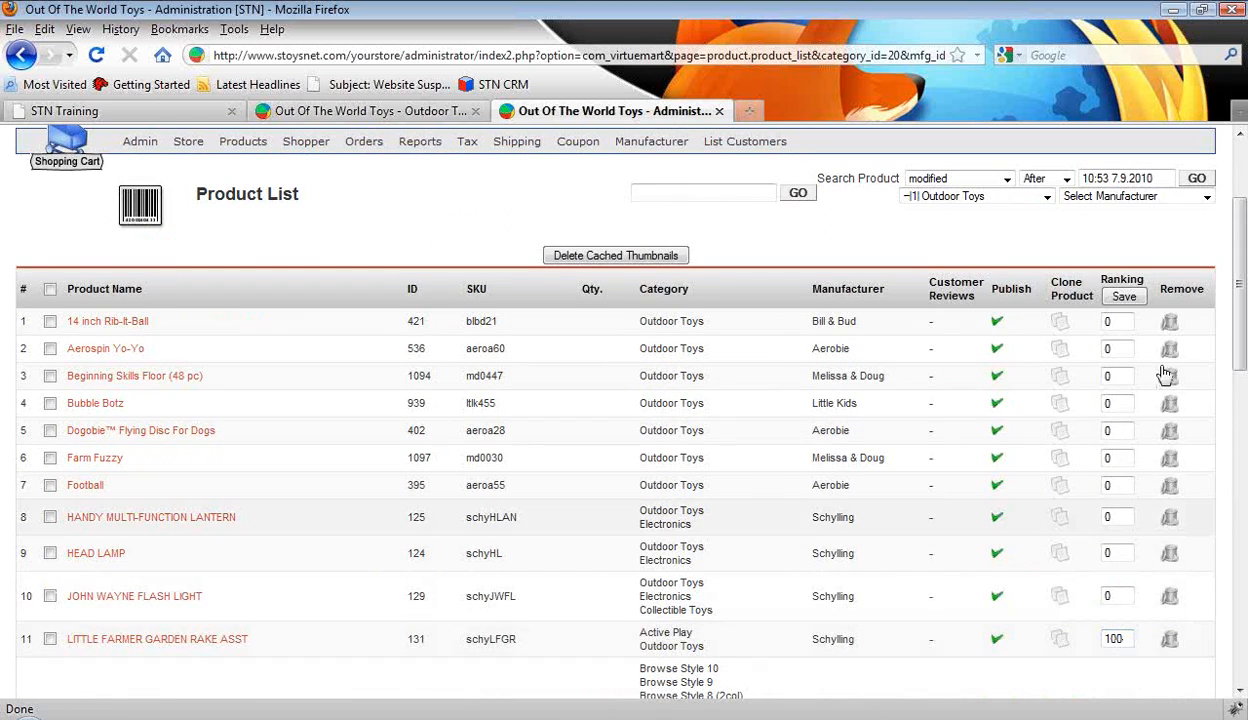
{"action": "left_click", "coordinate": [1124, 297]}
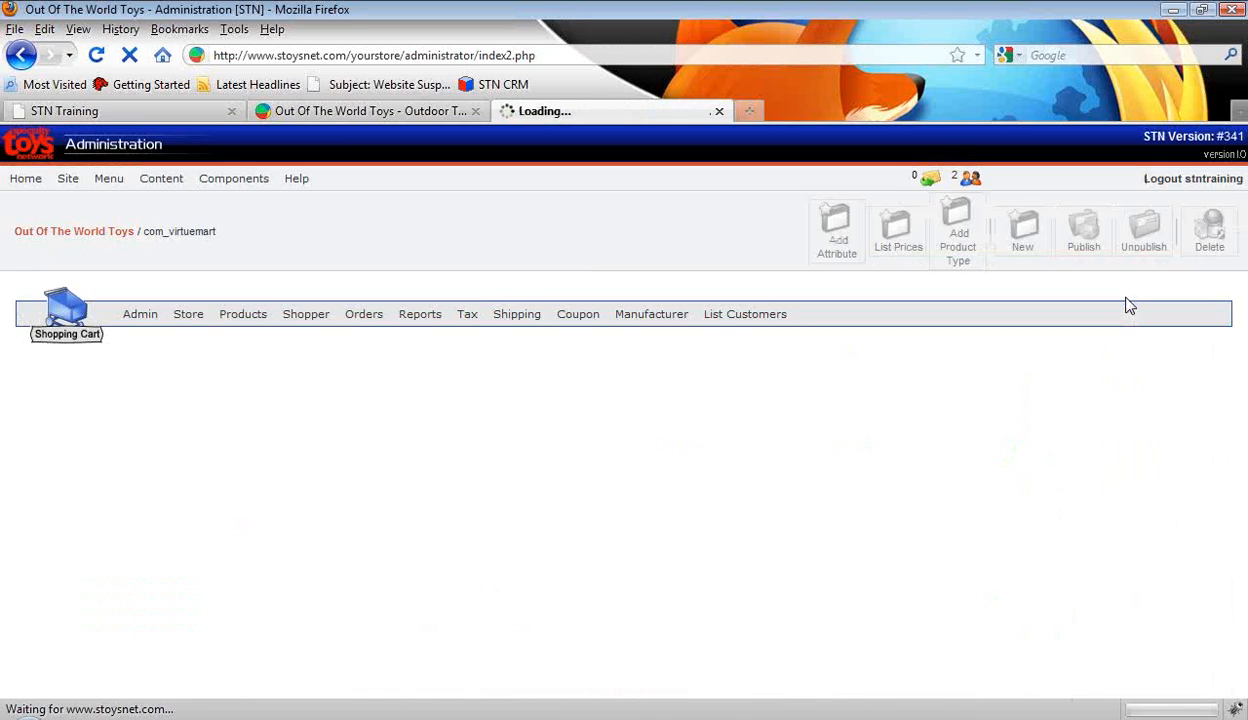
Reload the storefront's Outdoor Toys page and check the positions of the ranked Little Farmer products
{"action": "left_click", "coordinate": [360, 112]}
{"action": "left_click", "coordinate": [96, 55]}
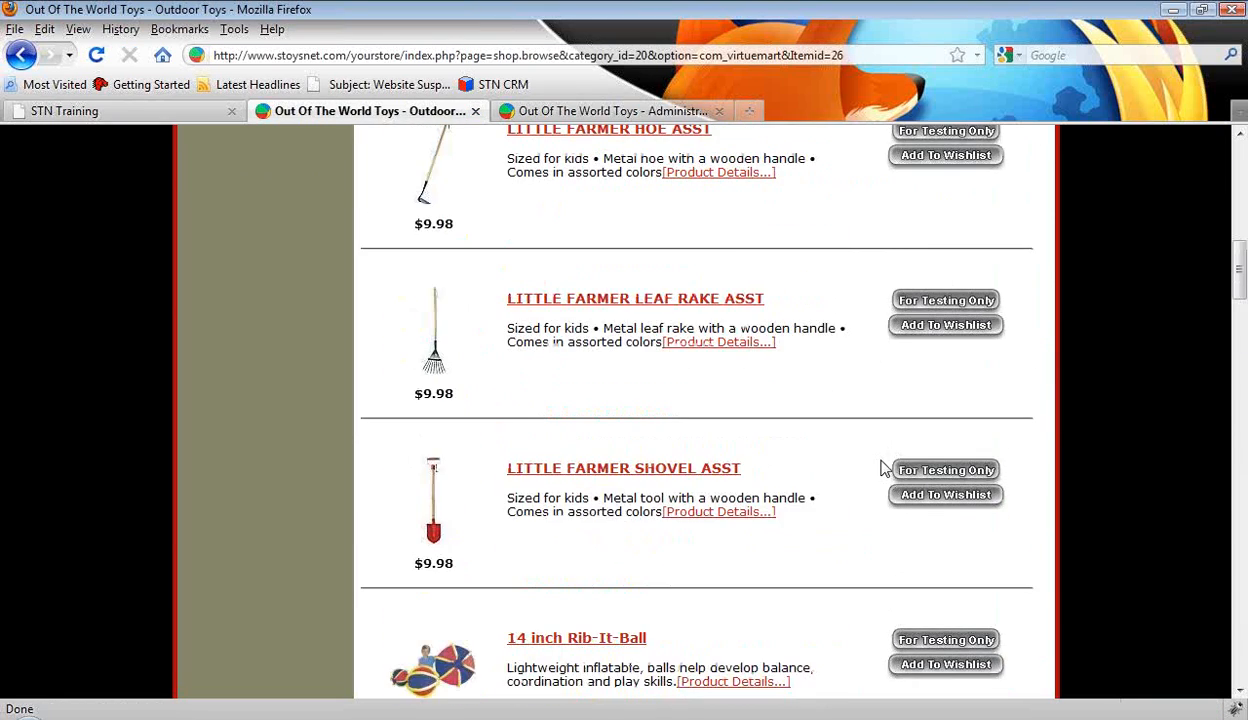
{"action": "scroll", "coordinate": [880, 468], "scroll_direction": "up", "scroll_amount": 10}
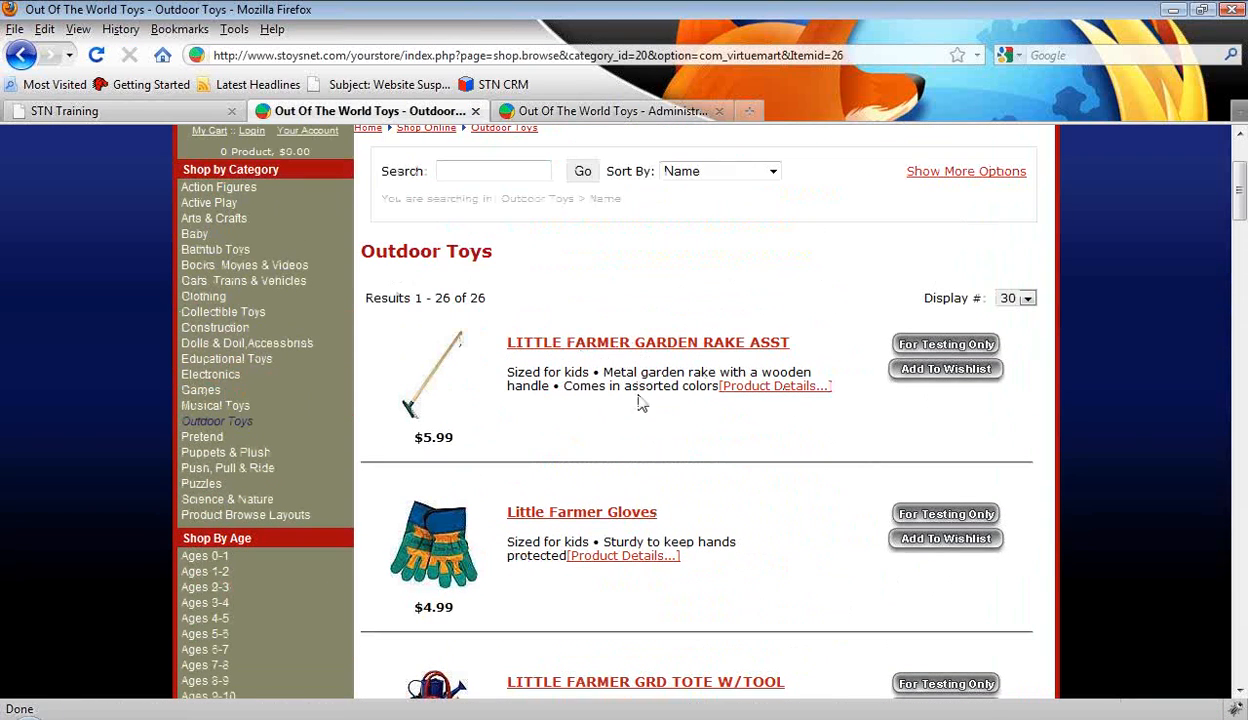
Examine the order in which the equally ranked Little Farmer products are listed ahead of the other outdoor toys
{"action": "scroll", "coordinate": [613, 538], "scroll_direction": "down", "scroll_amount": 2}
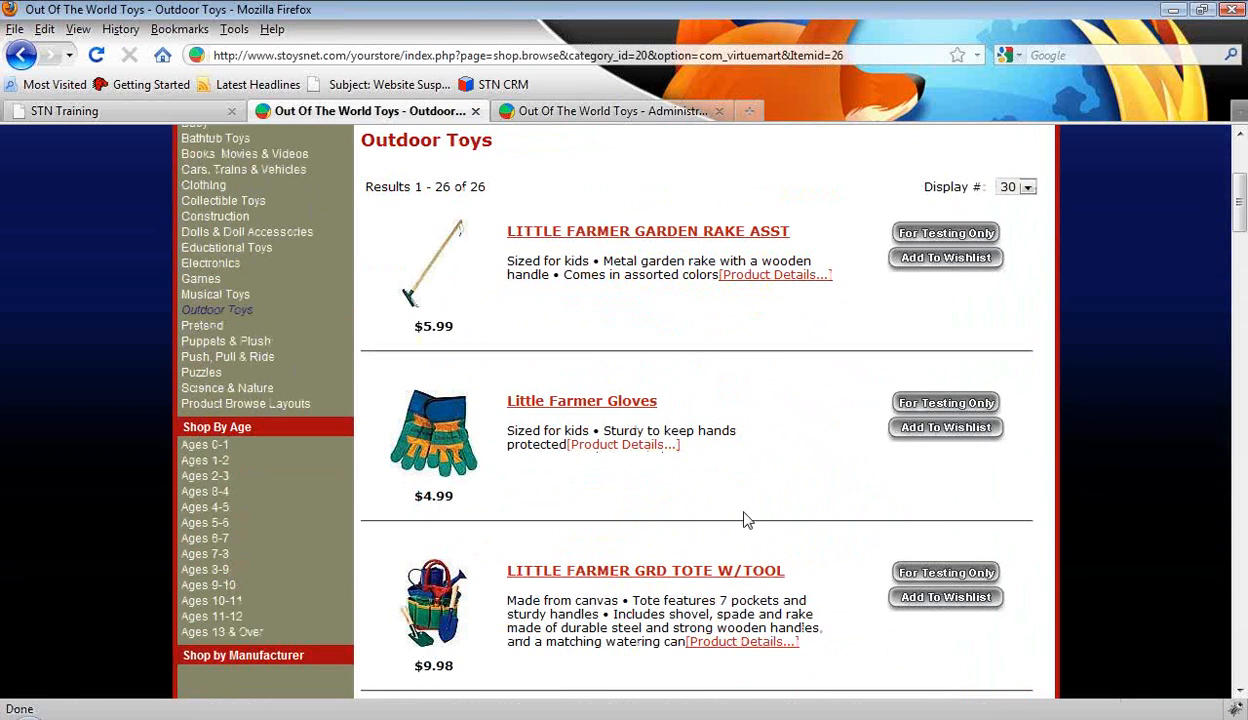
{"action": "scroll", "coordinate": [588, 480], "scroll_direction": "down", "scroll_amount": 8}
{"action": "scroll", "coordinate": [589, 480], "scroll_direction": "down", "scroll_amount": 5}
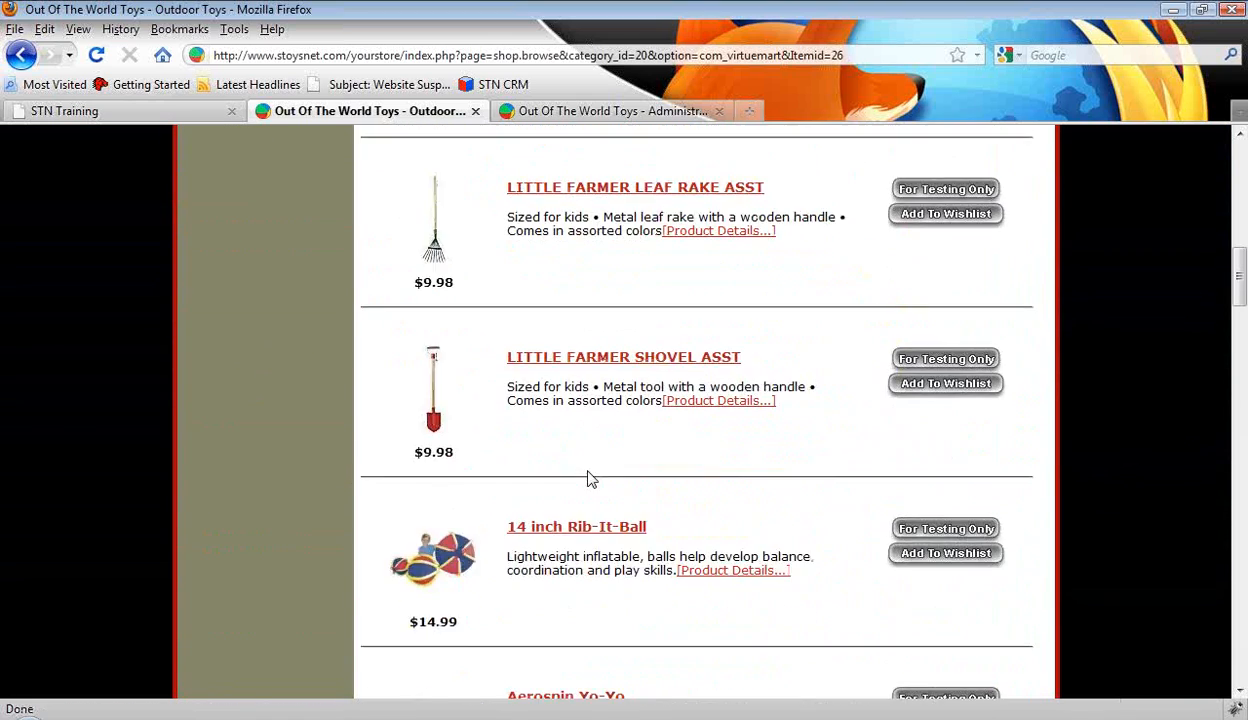
{"action": "scroll", "coordinate": [607, 474], "scroll_direction": "up", "scroll_amount": 13}
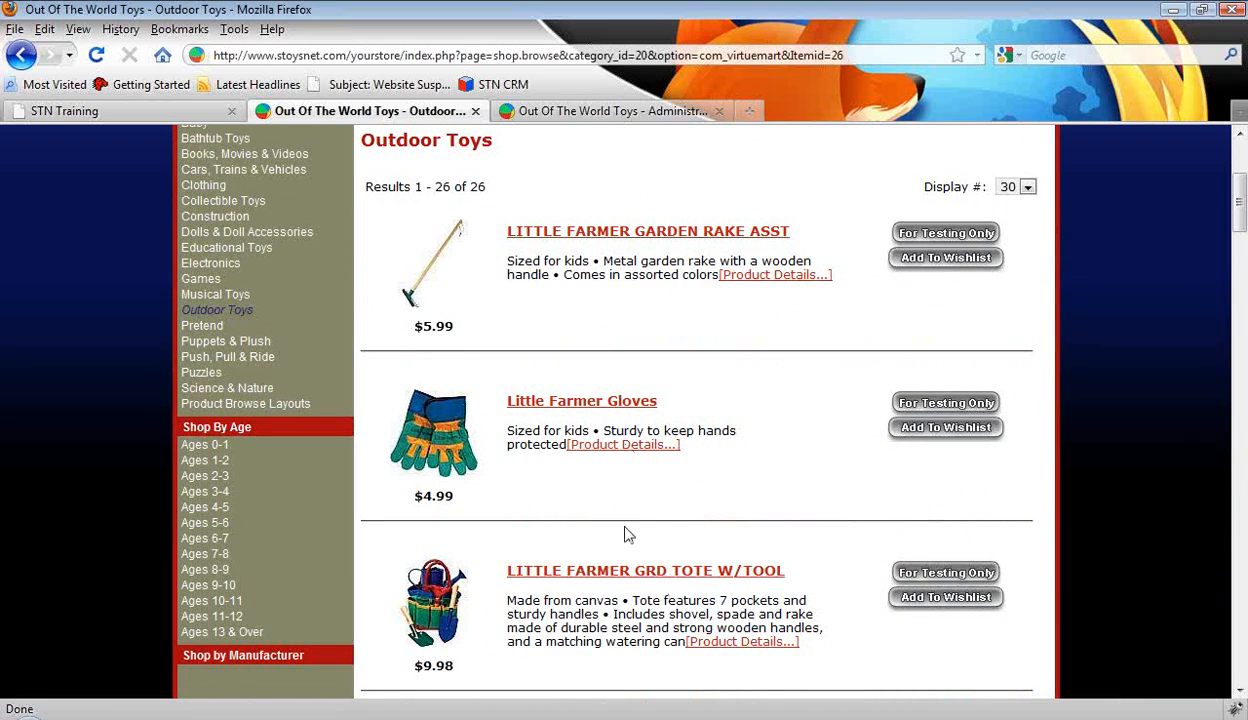
{"action": "scroll", "coordinate": [640, 572], "scroll_direction": "down", "scroll_amount": 4}
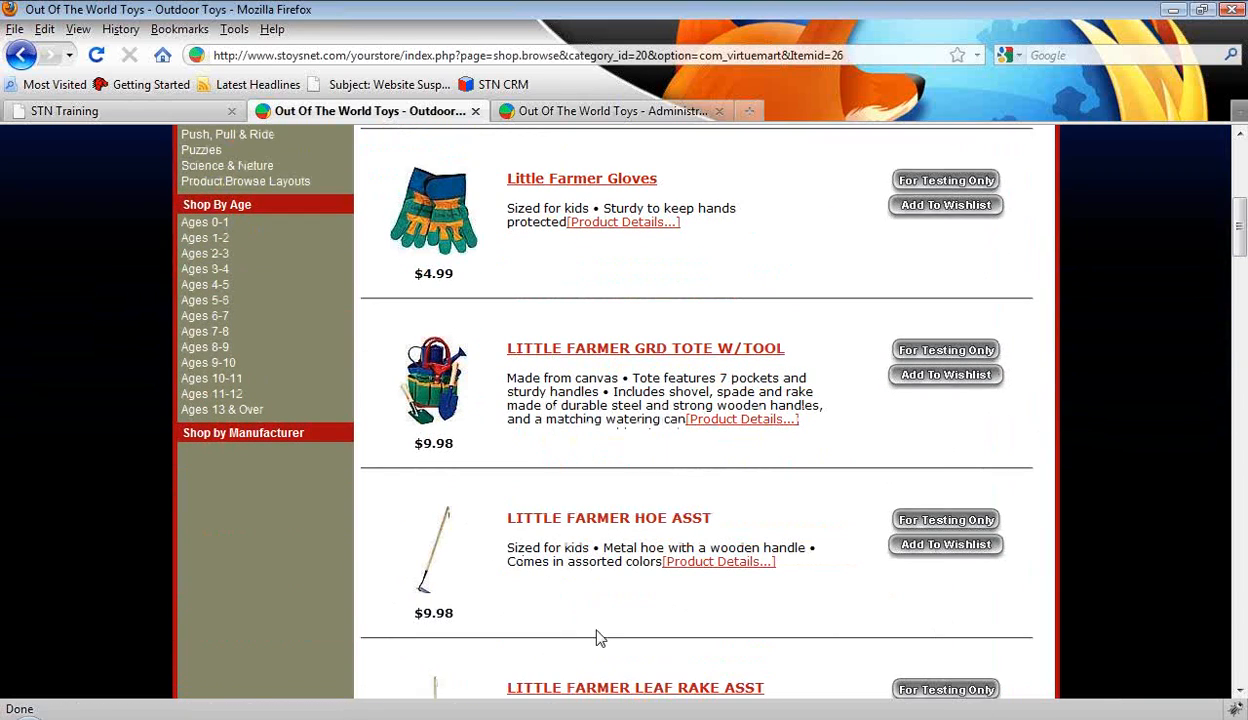
{"action": "scroll", "coordinate": [628, 547], "scroll_direction": "down", "scroll_amount": 3}
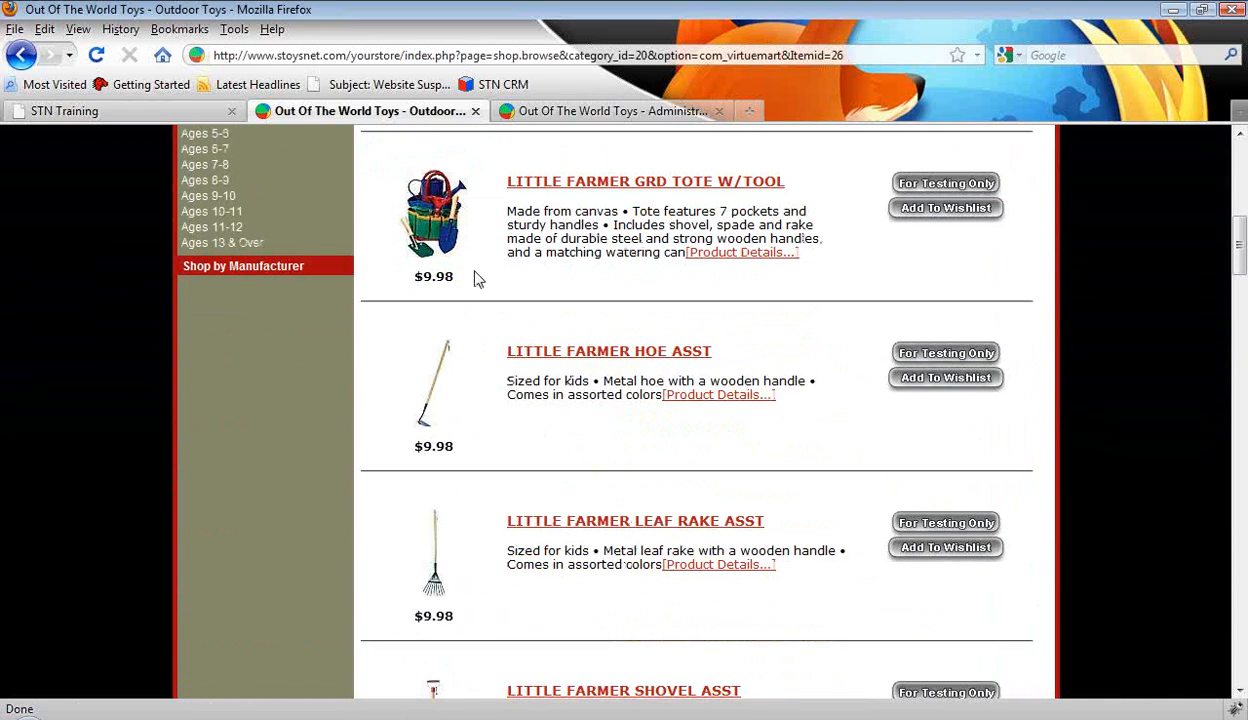
{"action": "scroll", "coordinate": [622, 452], "scroll_direction": "up", "scroll_amount": 3}
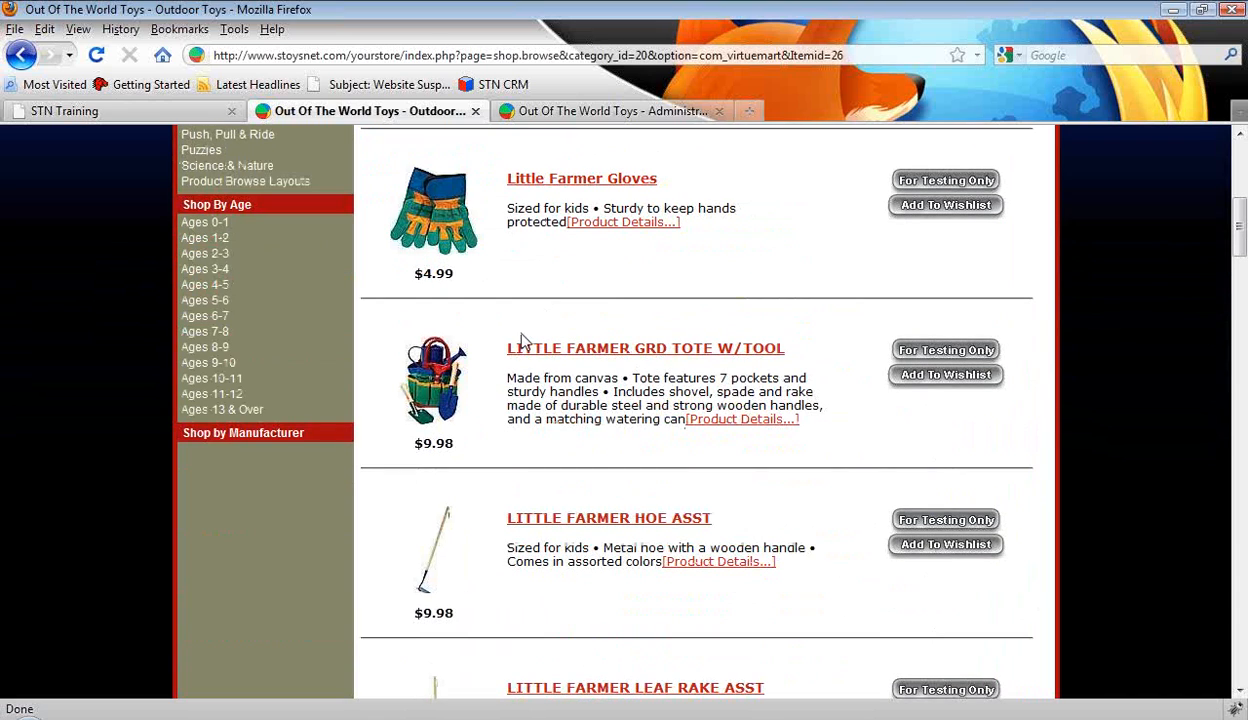
Set the ranking of Little Farmer Gloves to 50 in the administration's product list
{"action": "left_click", "coordinate": [612, 111]}
{"action": "scroll", "coordinate": [930, 600], "scroll_direction": "down", "scroll_amount": 2}
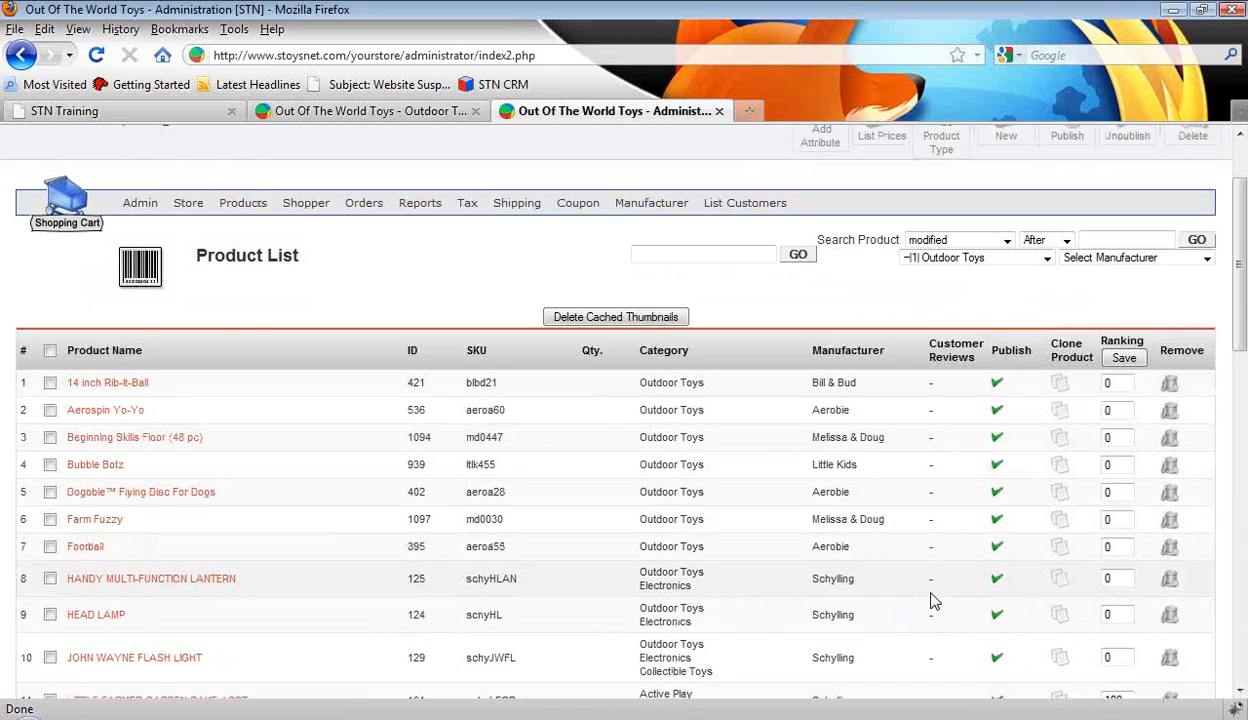
{"action": "scroll", "coordinate": [1088, 537], "scroll_direction": "down", "scroll_amount": 4}
{"action": "scroll", "coordinate": [1087, 538], "scroll_direction": "down", "scroll_amount": 1}
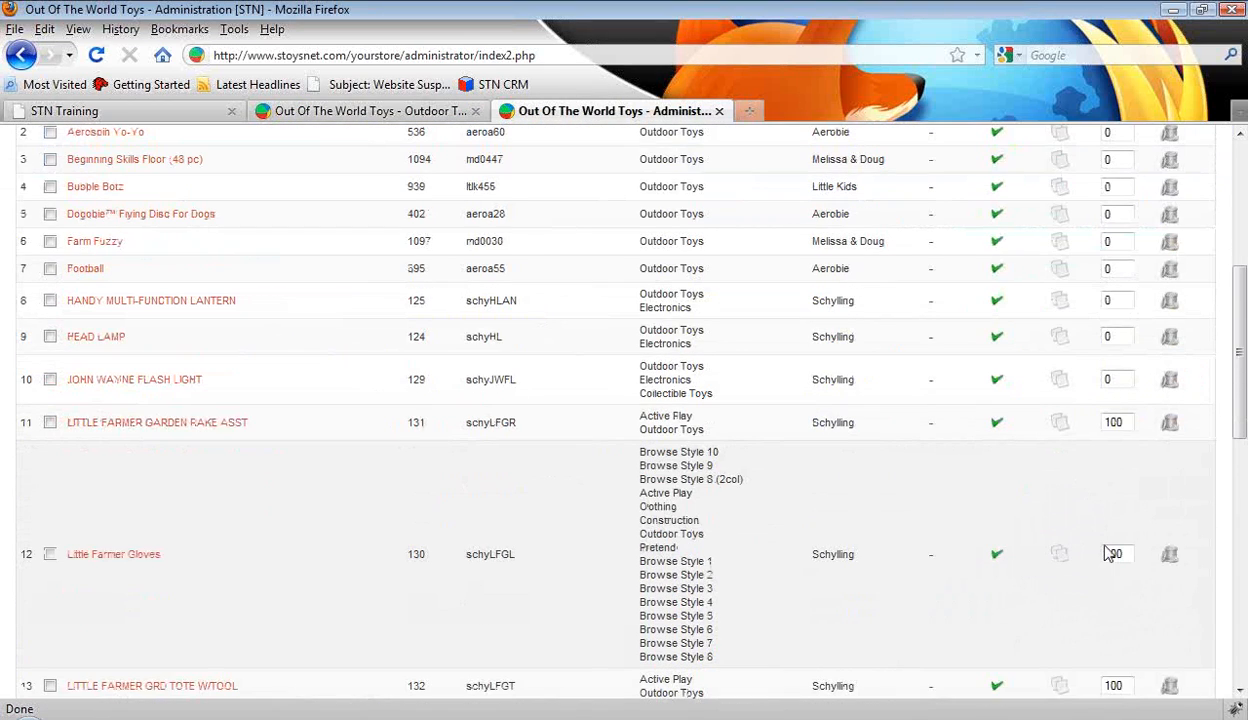
{"action": "left_click_drag", "start_coordinate": [1128, 554], "coordinate": [1067, 575]}
{"action": "type", "text": "50"}
Set the ranking of LITTLE FARMER GRD TOTE W/TOOL to 50 and save the product rankings
{"action": "scroll", "coordinate": [1126, 554], "scroll_direction": "down", "scroll_amount": 2}
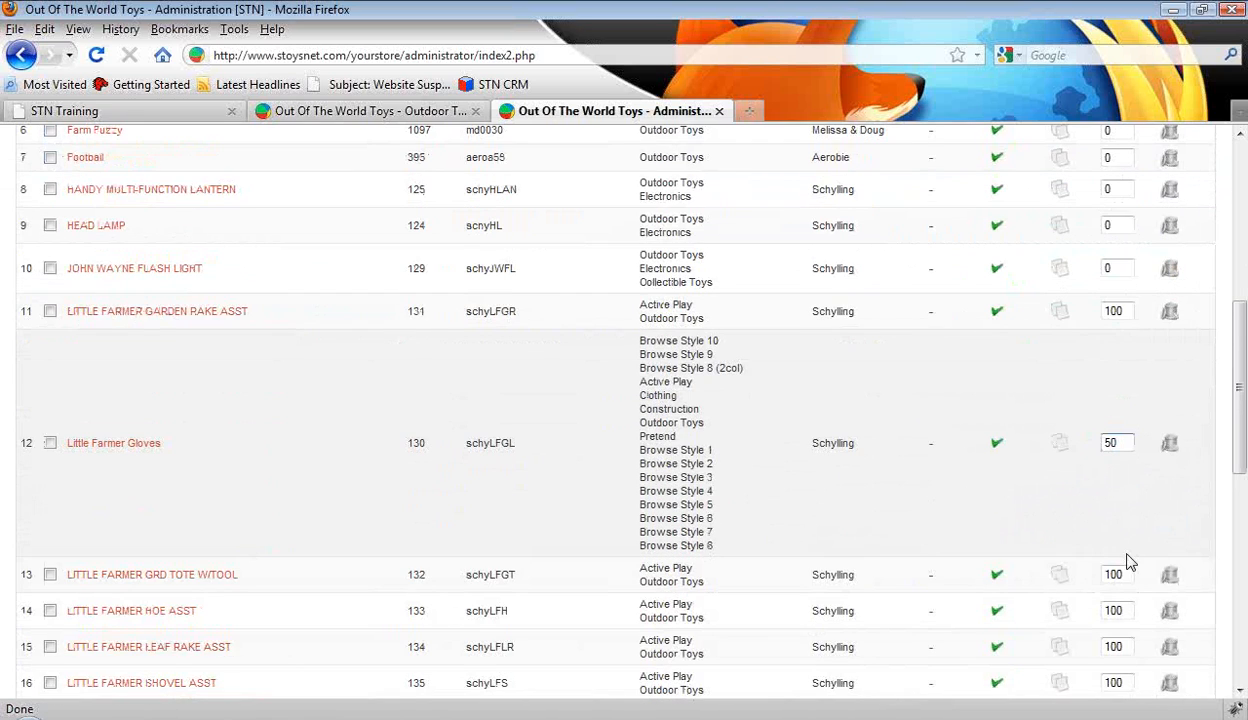
{"action": "left_click_drag", "start_coordinate": [1124, 578], "coordinate": [1093, 581]}
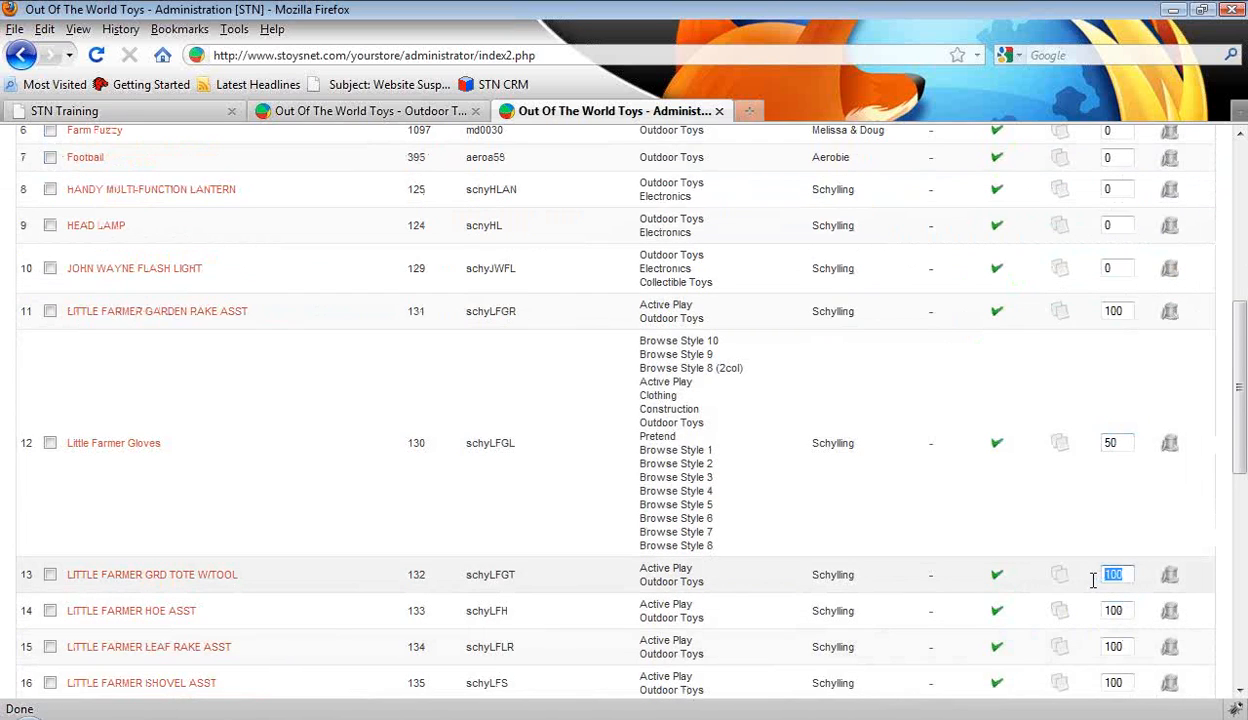
{"action": "type", "text": "50"}
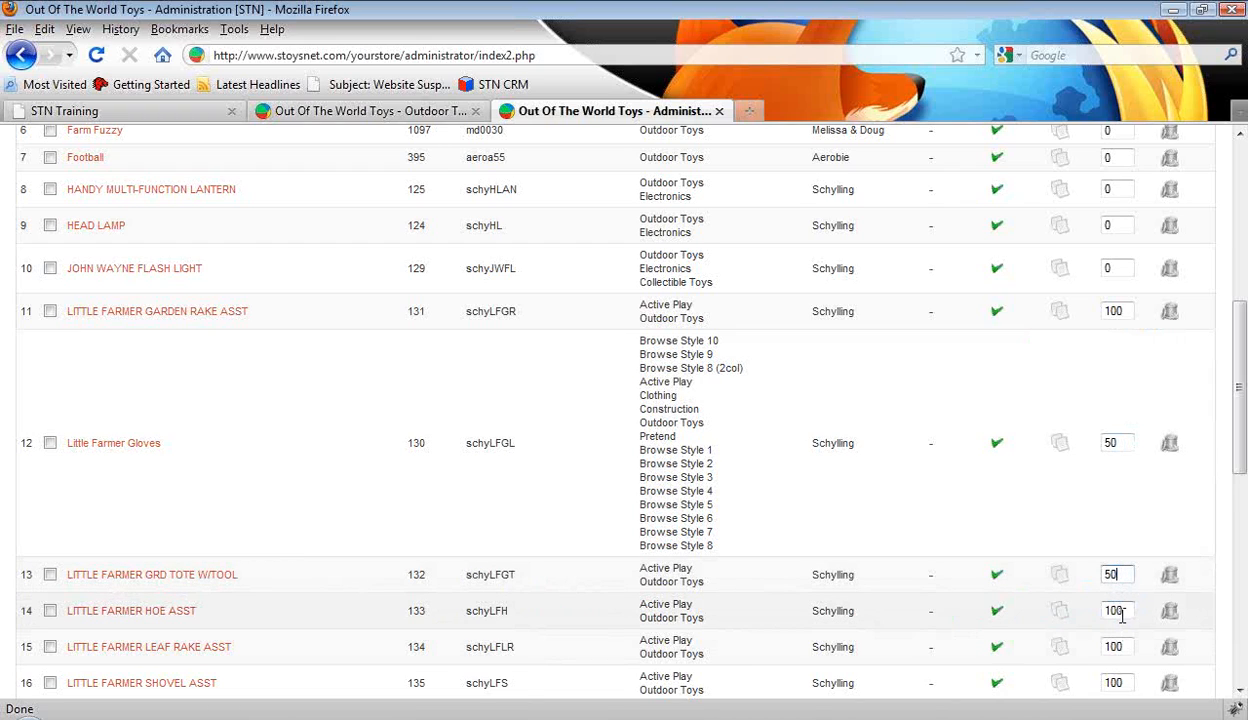
{"action": "scroll", "coordinate": [1131, 613], "scroll_direction": "up", "scroll_amount": 4}
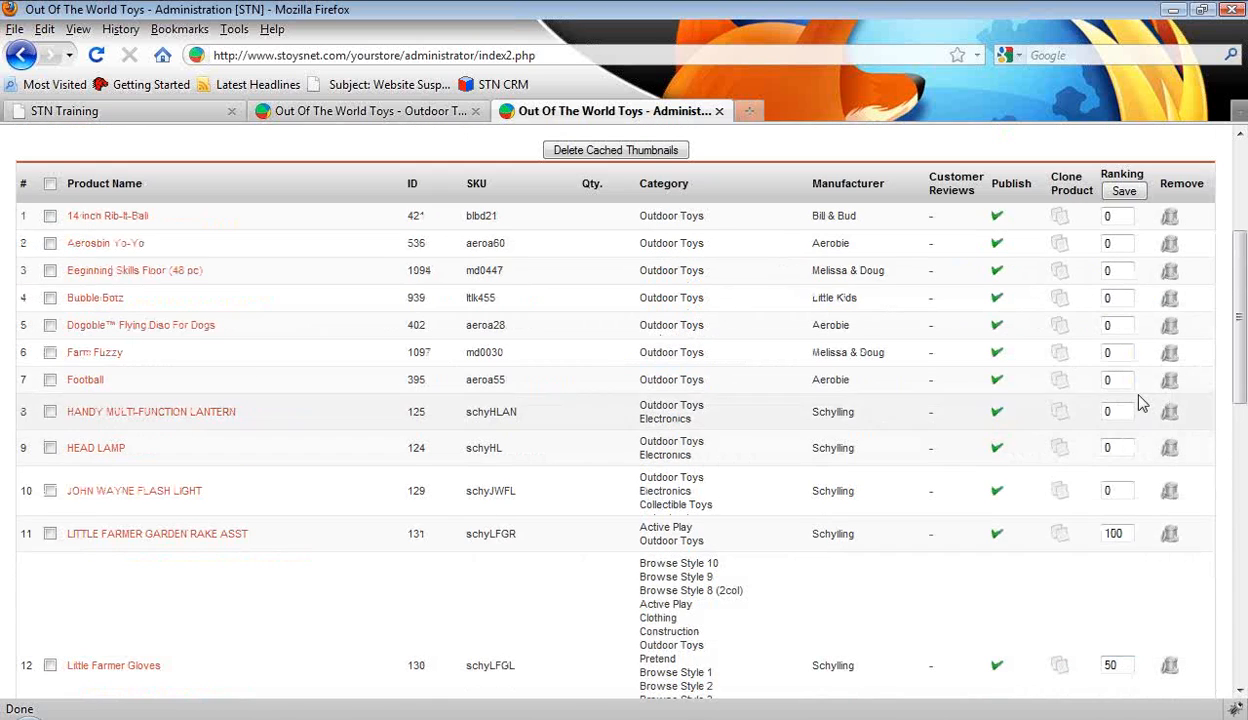
{"action": "left_click", "coordinate": [1124, 191]}
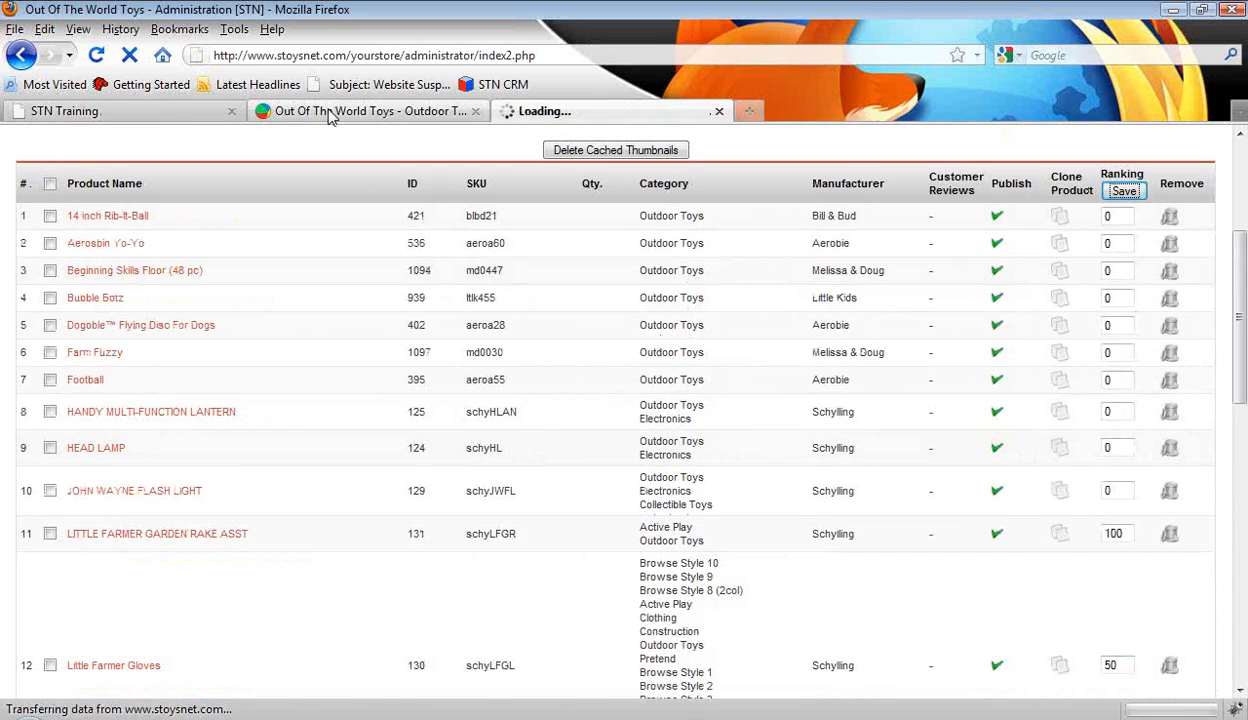
Reload the storefront's Outdoor Toys page and compare the positions of the gloves and garden tote with the other Little Farmer products
{"action": "left_click", "coordinate": [328, 111]}
{"action": "left_click", "coordinate": [97, 57]}
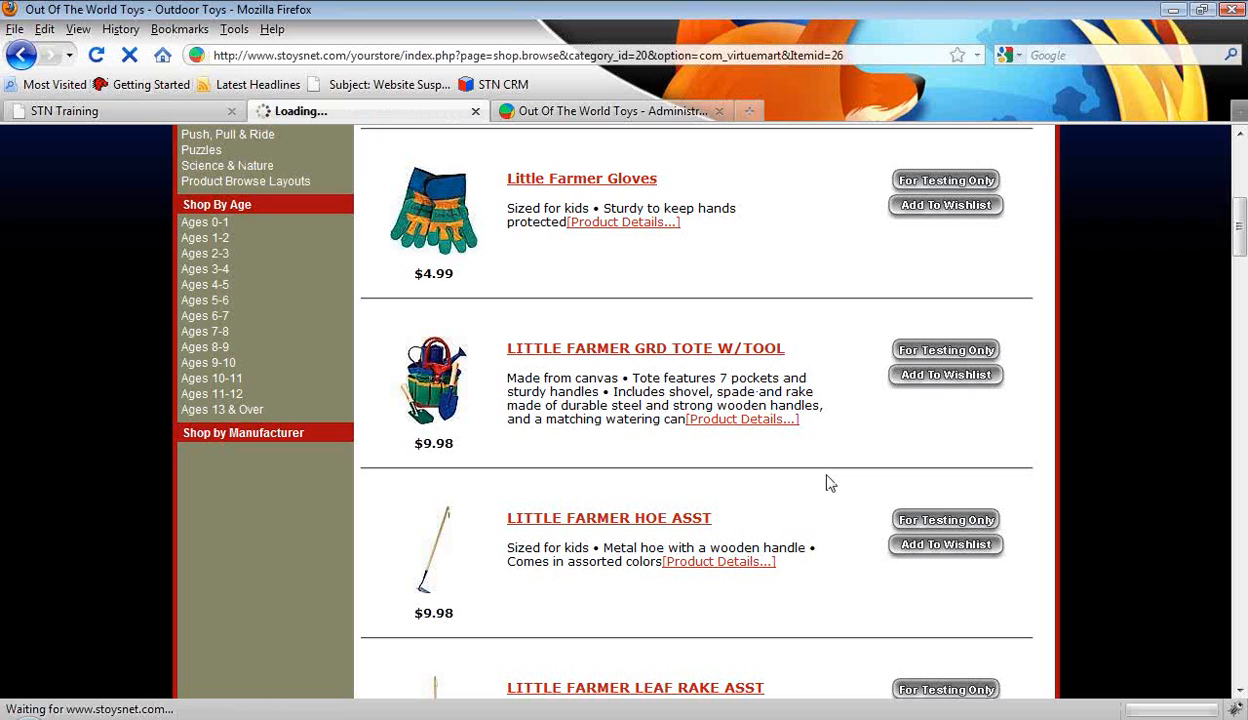
{"action": "scroll", "coordinate": [1096, 535], "scroll_direction": "up", "scroll_amount": 7}
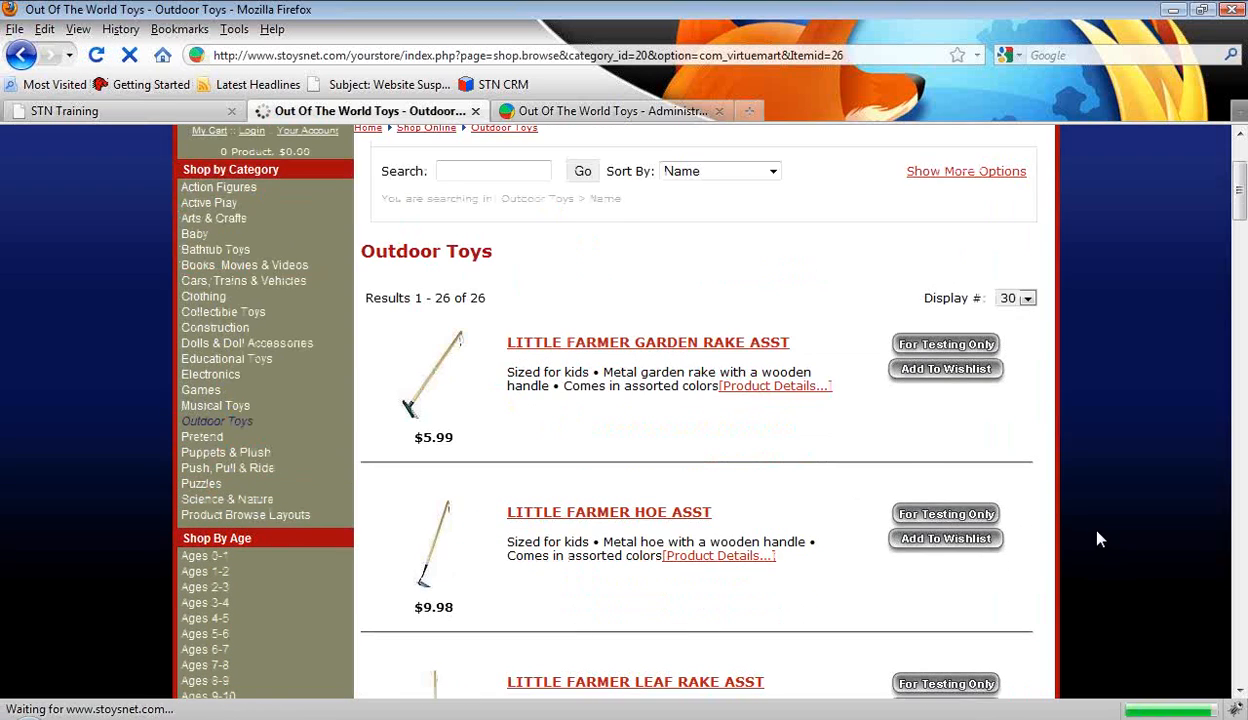
{"action": "scroll", "coordinate": [688, 460], "scroll_direction": "down", "scroll_amount": 2}
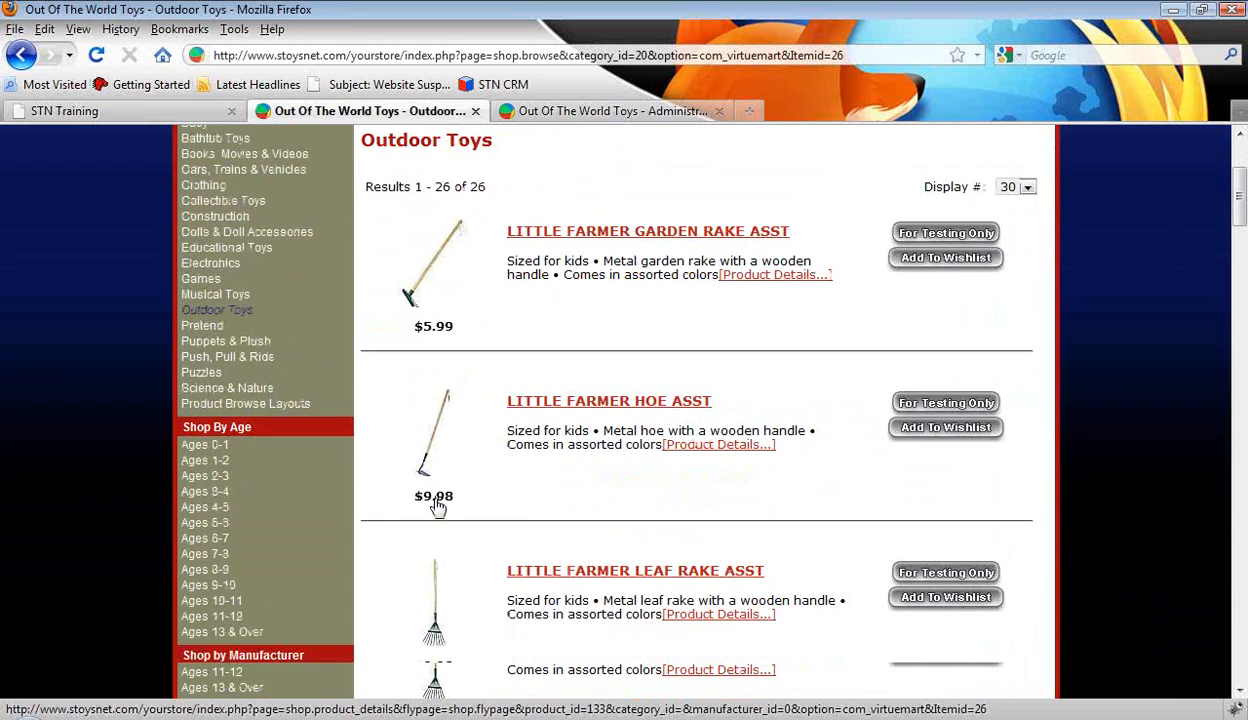
{"action": "scroll", "coordinate": [455, 485], "scroll_direction": "down", "scroll_amount": 8}
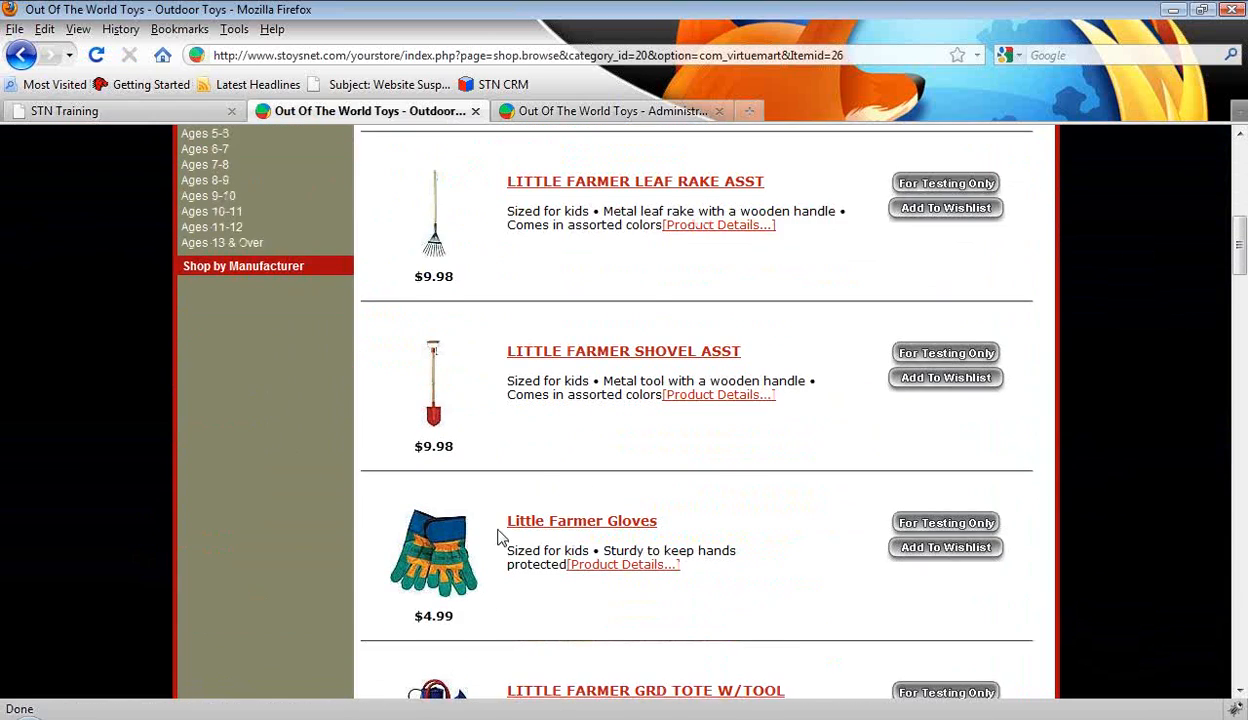
{"action": "scroll", "coordinate": [490, 540], "scroll_direction": "down", "scroll_amount": 3}
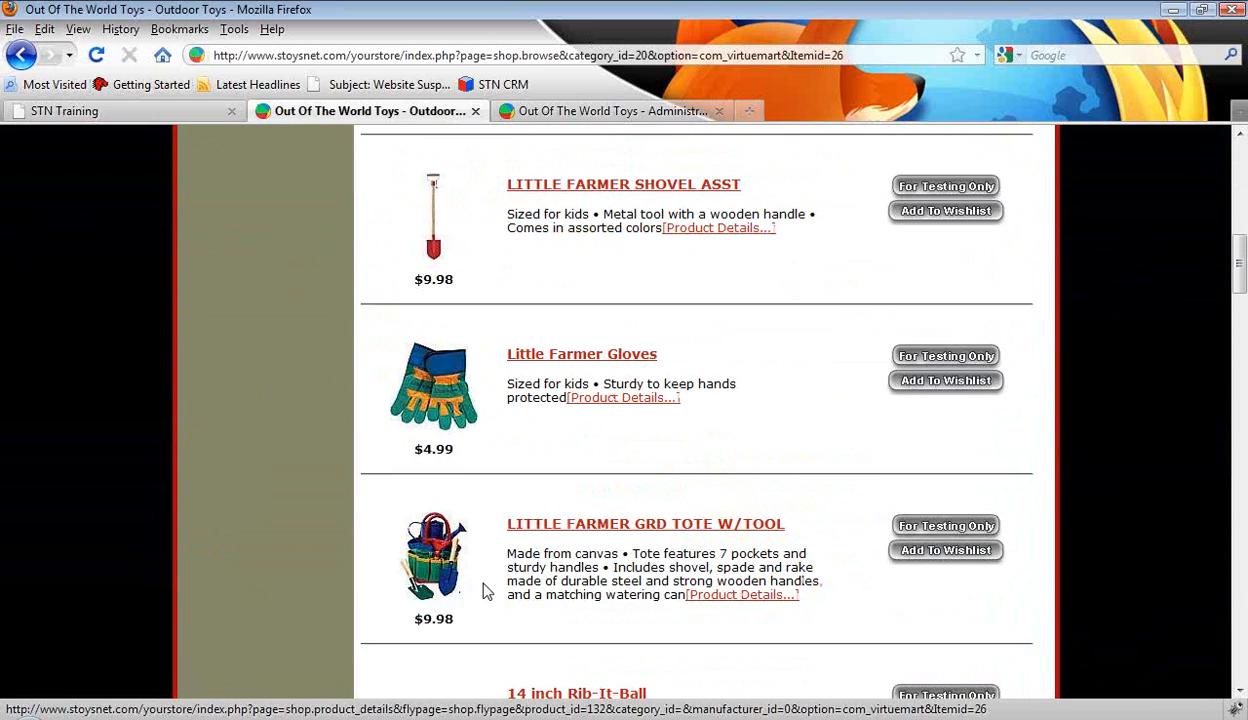
{"action": "scroll", "coordinate": [490, 580], "scroll_direction": "down", "scroll_amount": 3}
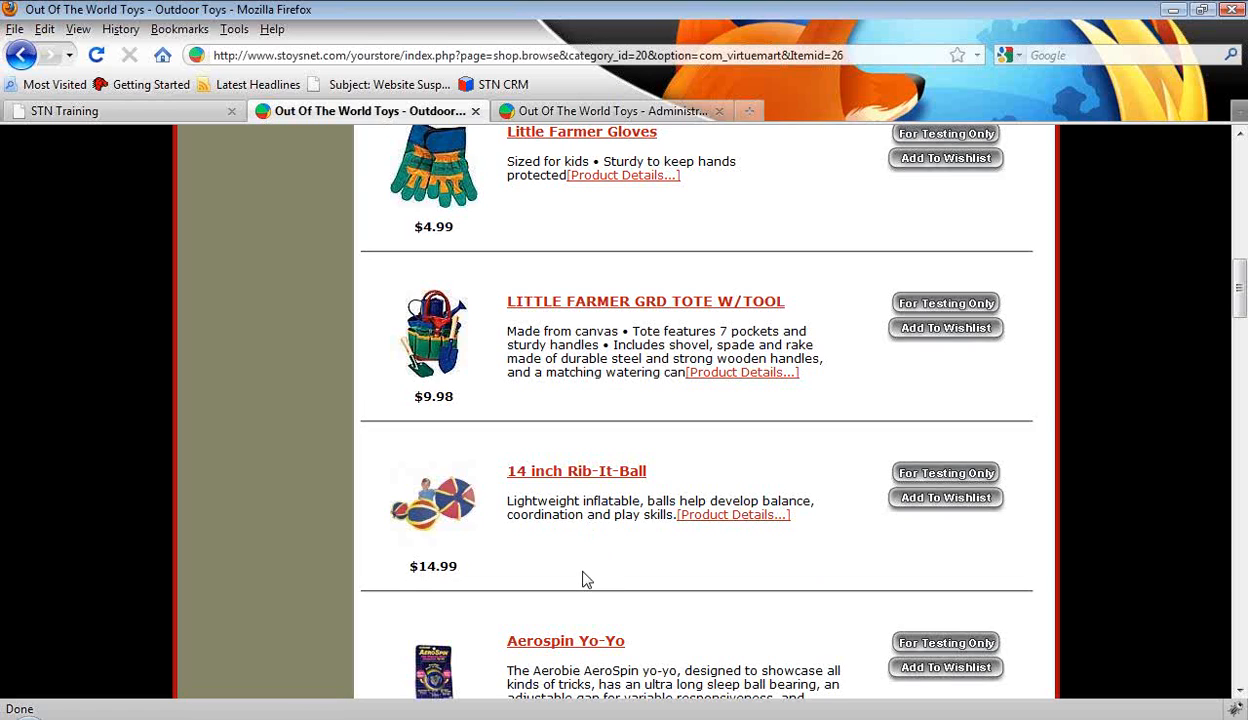
{"action": "scroll", "coordinate": [586, 580], "scroll_direction": "up", "scroll_amount": 8}
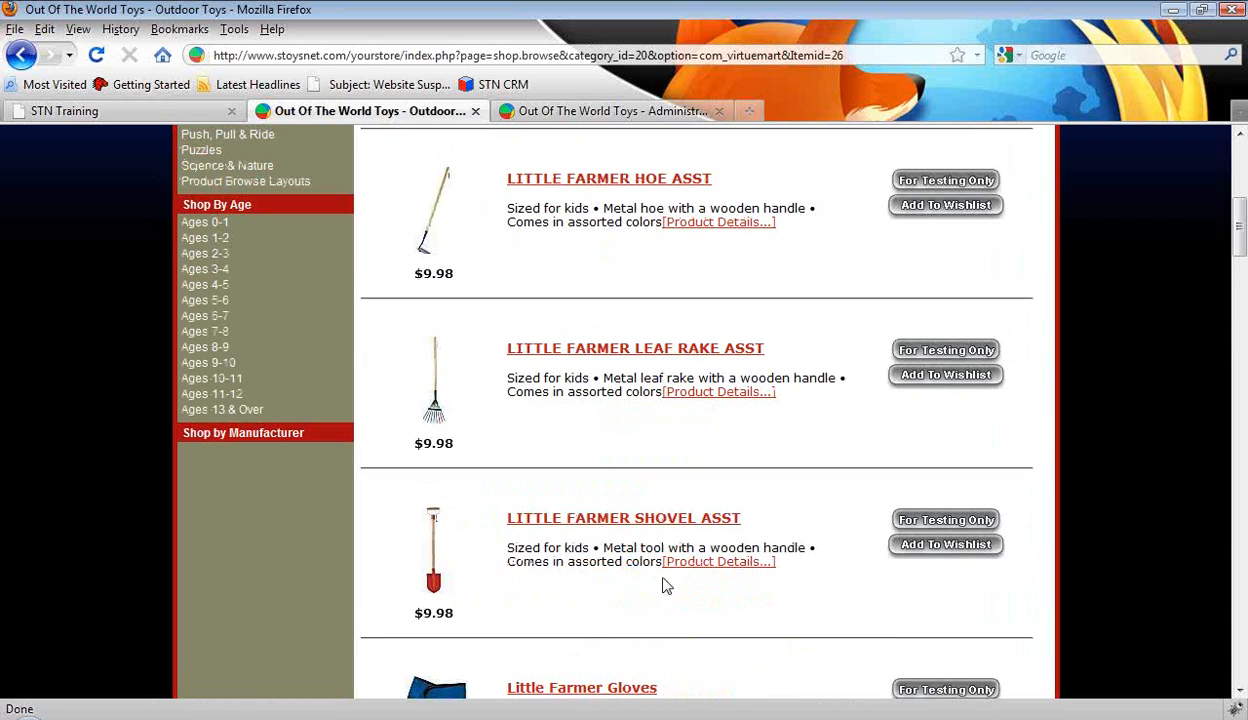
Return to the STN Training page with the Product Ranking title
{"action": "left_click", "coordinate": [617, 117]}
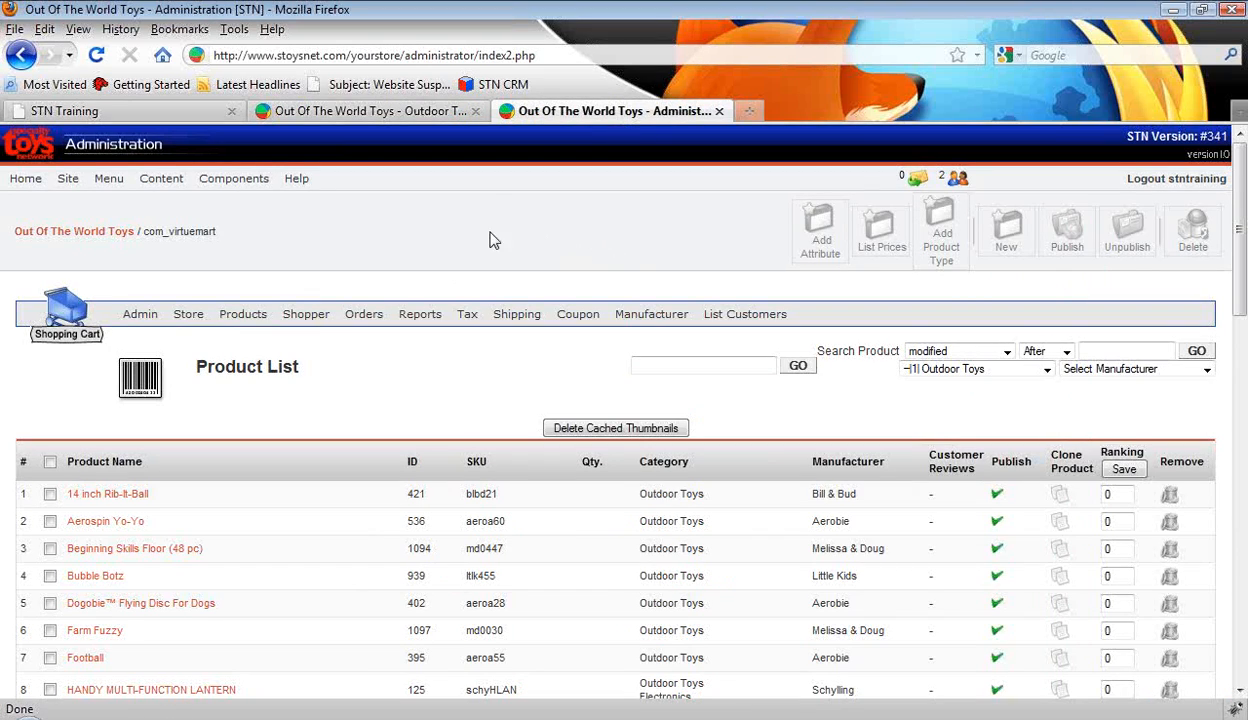
{"action": "left_click", "coordinate": [150, 86]}
{"action": "left_click", "coordinate": [148, 112]}
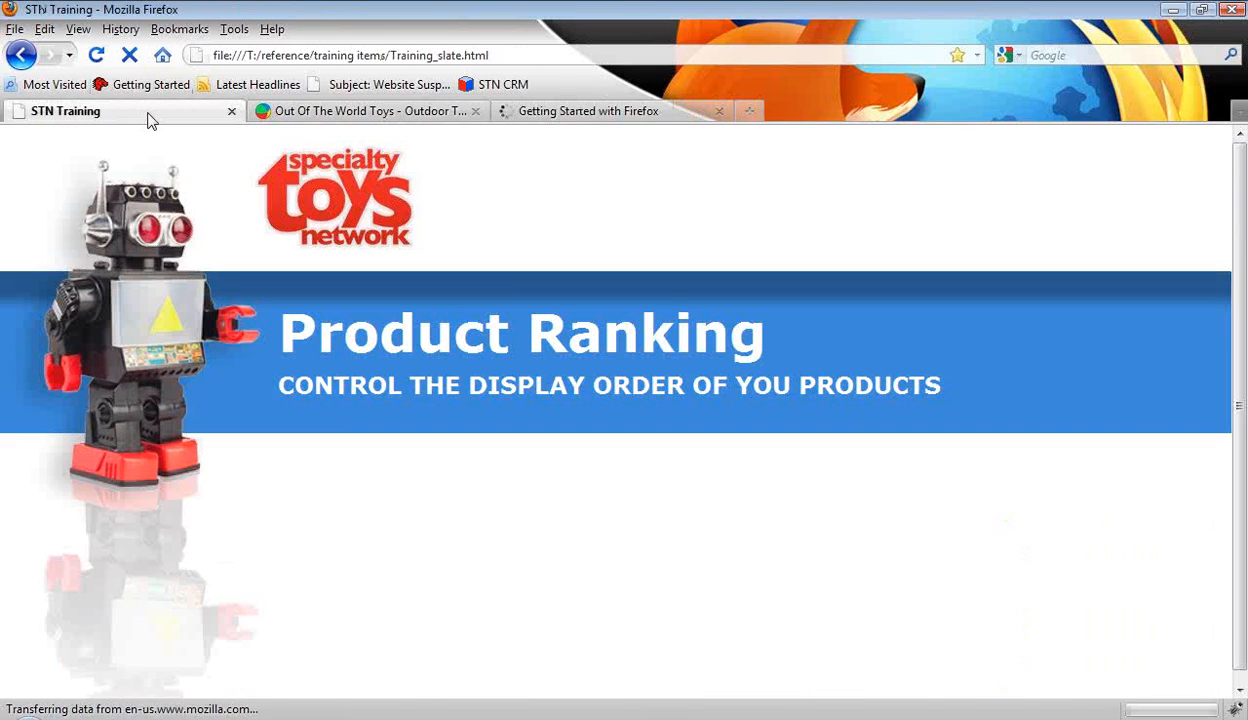